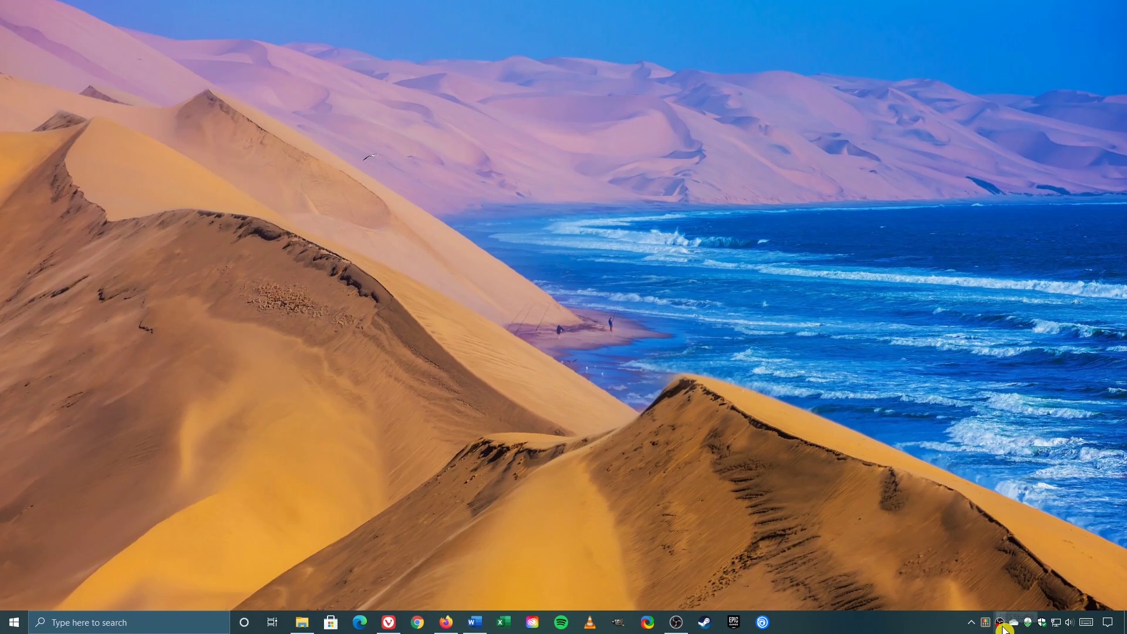
# - Open Windows Security from the system tray, then close its window
pyautogui.click(1045, 629)
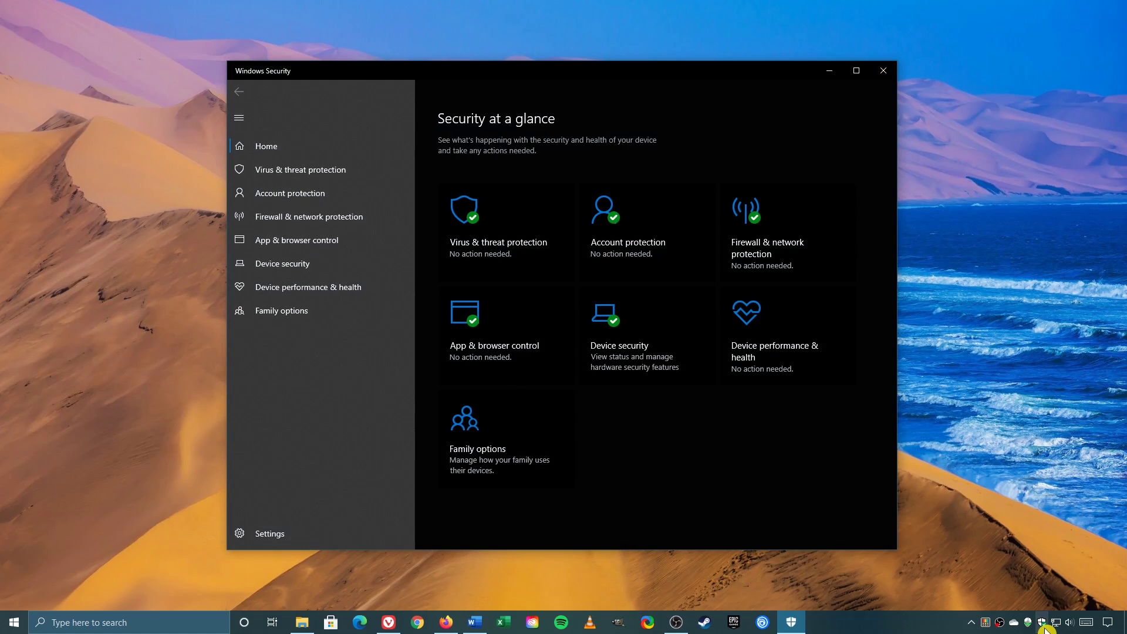
pyautogui.click(974, 622)
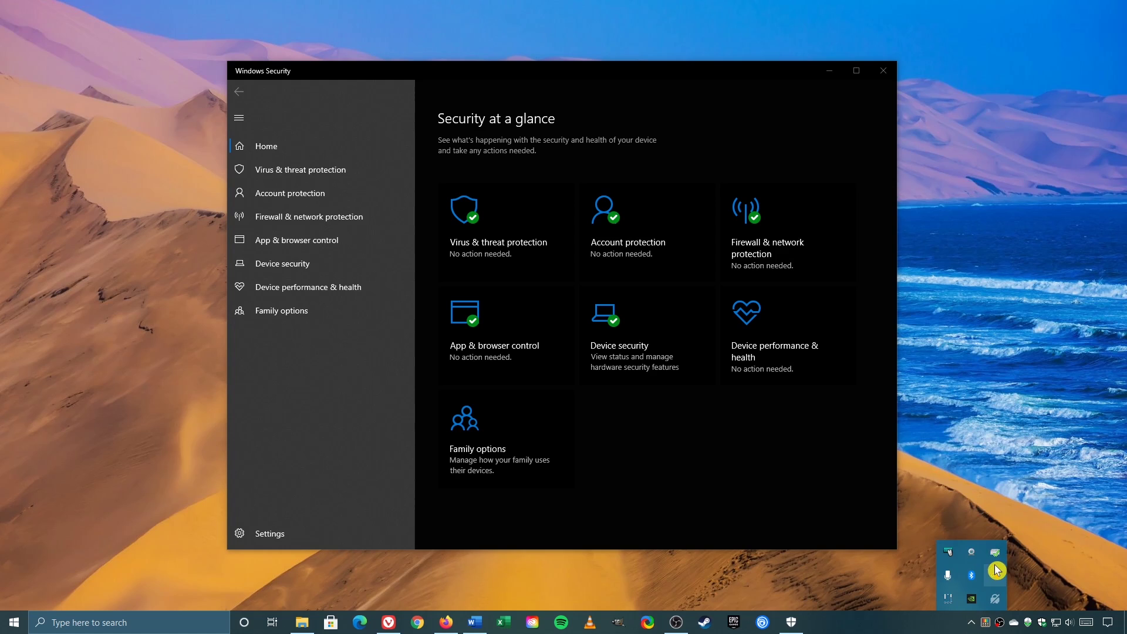
pyautogui.click(883, 71)
pyautogui.click(883, 70)
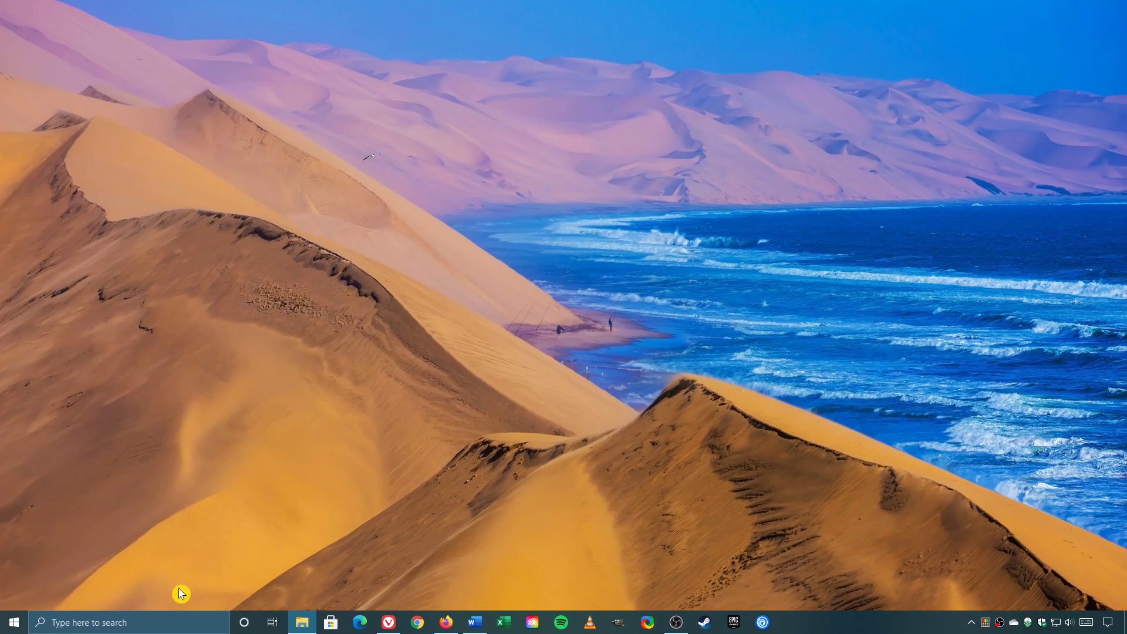
# - Search 'window' in the taskbar and launch Windows Security from the best match
pyautogui.click(156, 616)
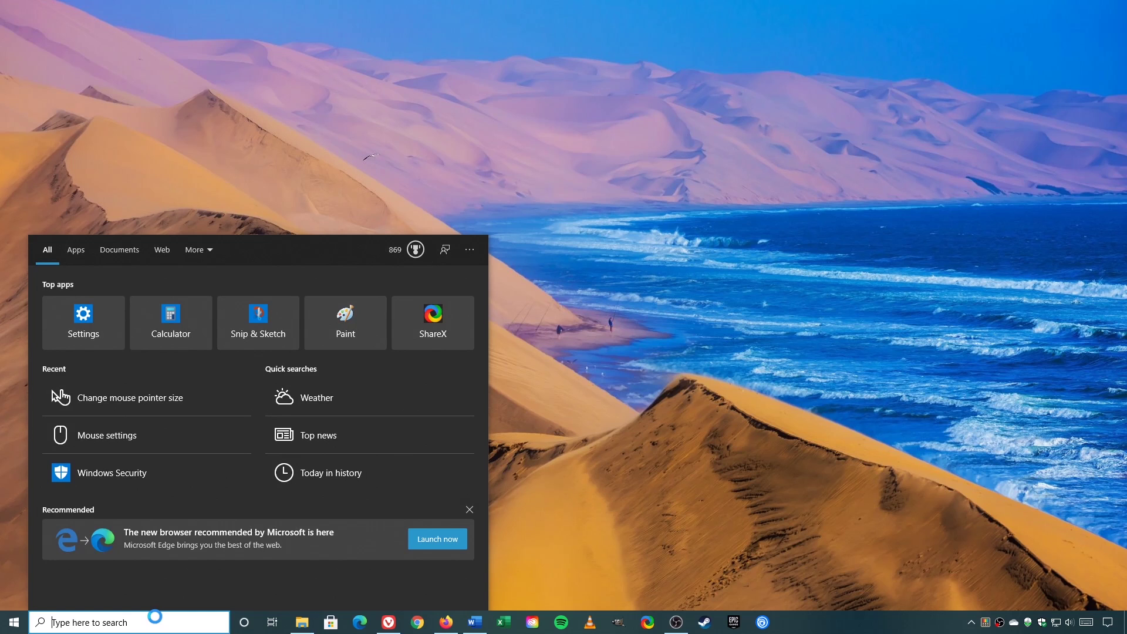
pyautogui.write('window')
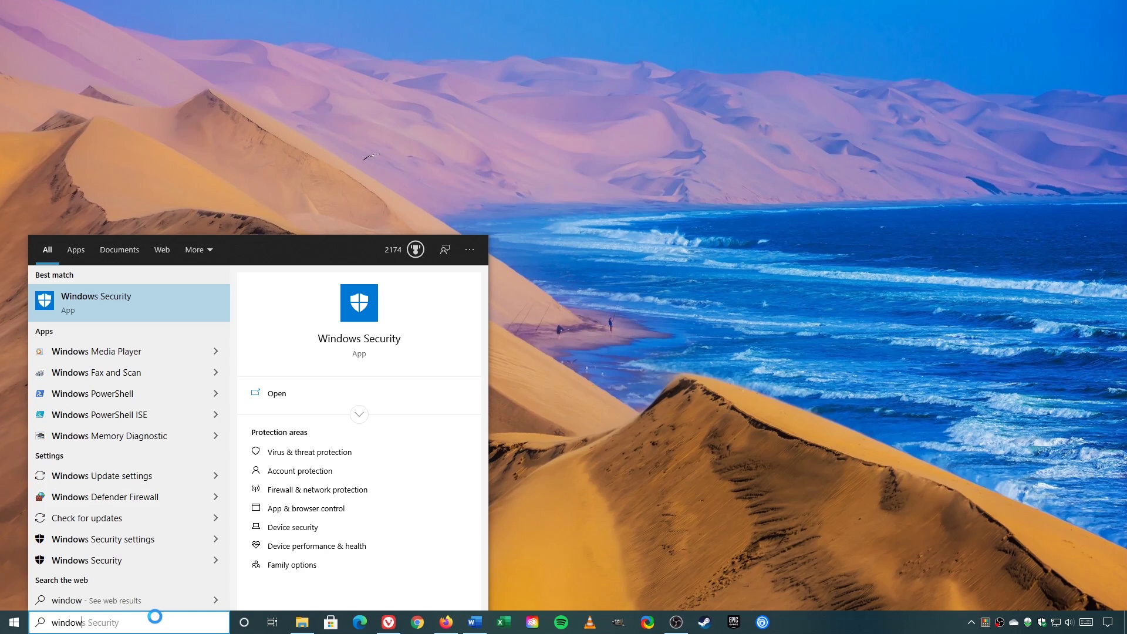
pyautogui.click(142, 310)
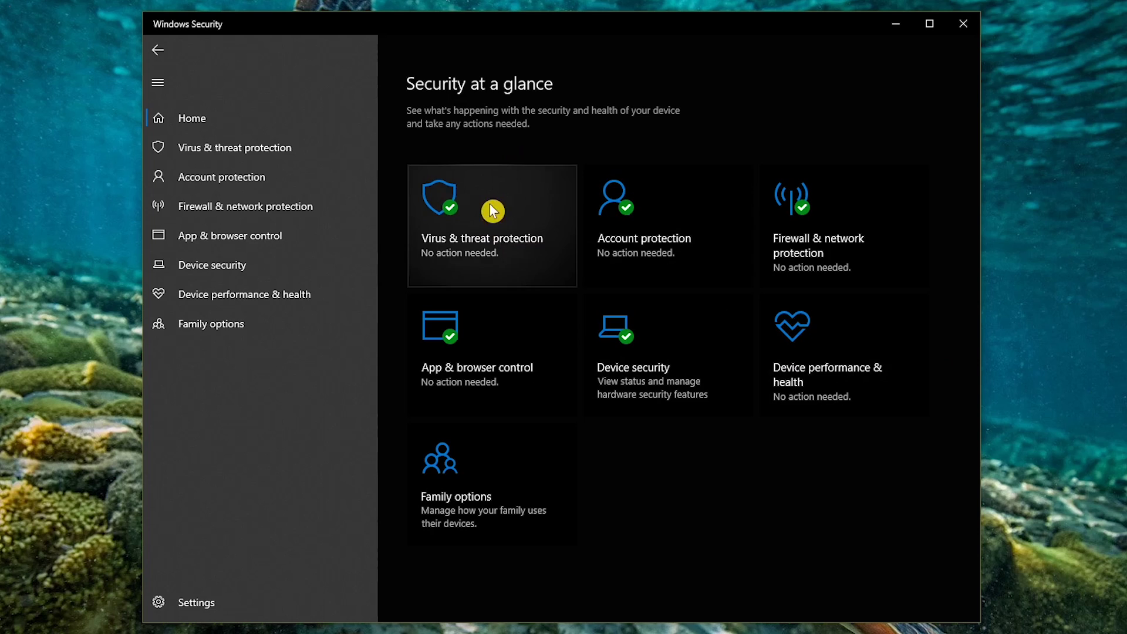
# - Open the Virus & threat protection page from the Home page tile
pyautogui.click(508, 253)
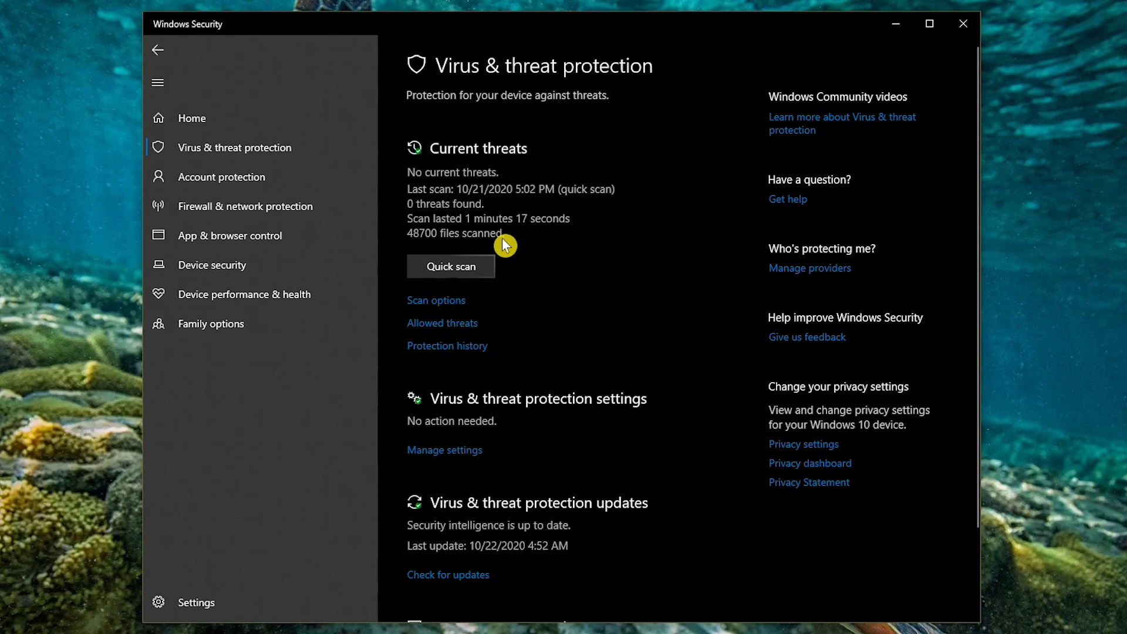
# - In Scan options, try Full scan, then start a Custom scan and cancel the folder picker
pyautogui.click(455, 302)
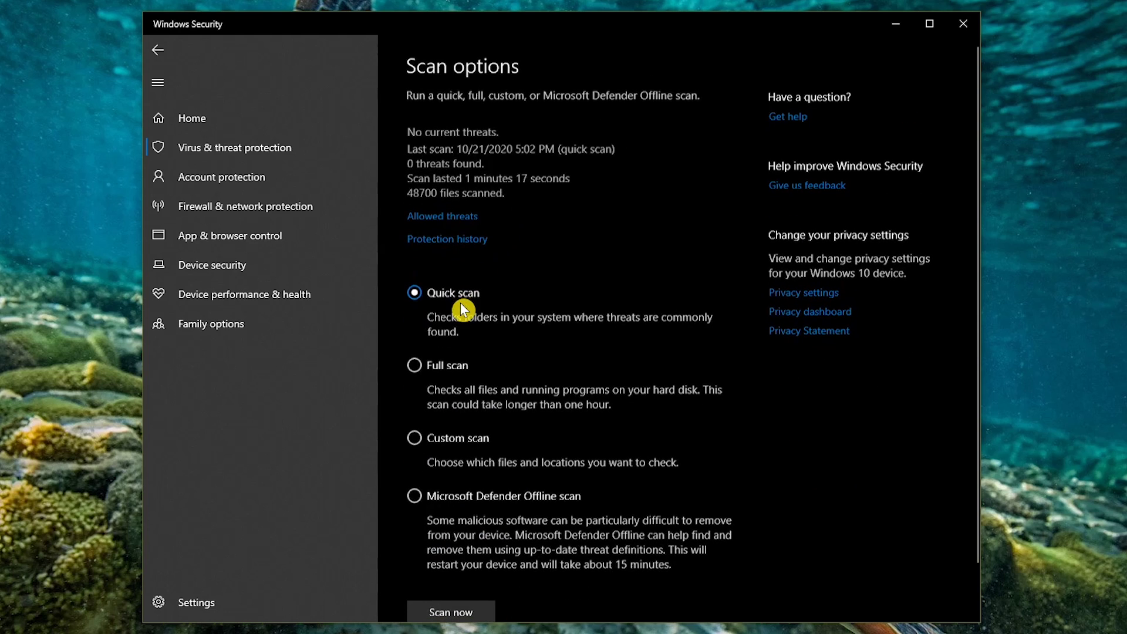
pyautogui.click(420, 371)
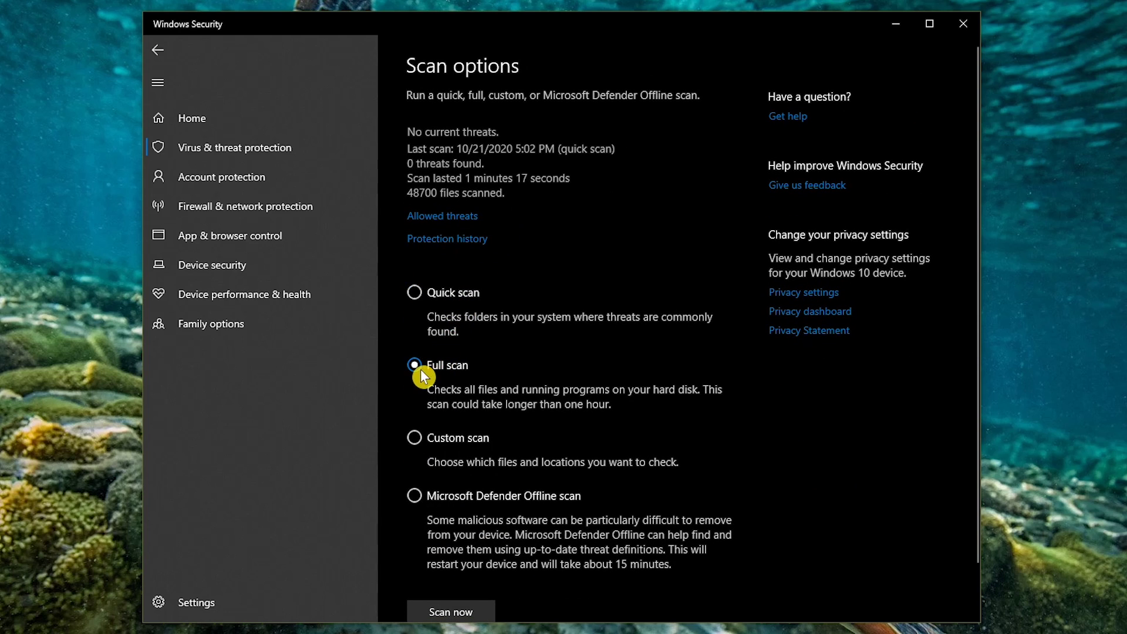
pyautogui.scroll(-2, 434, 390)
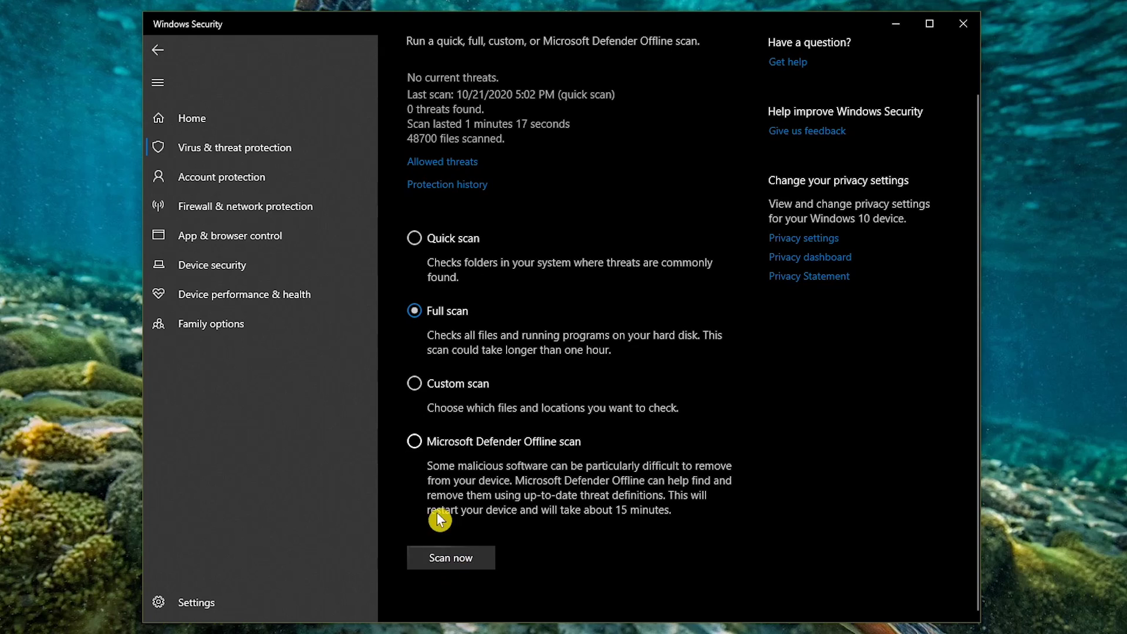
pyautogui.click(417, 392)
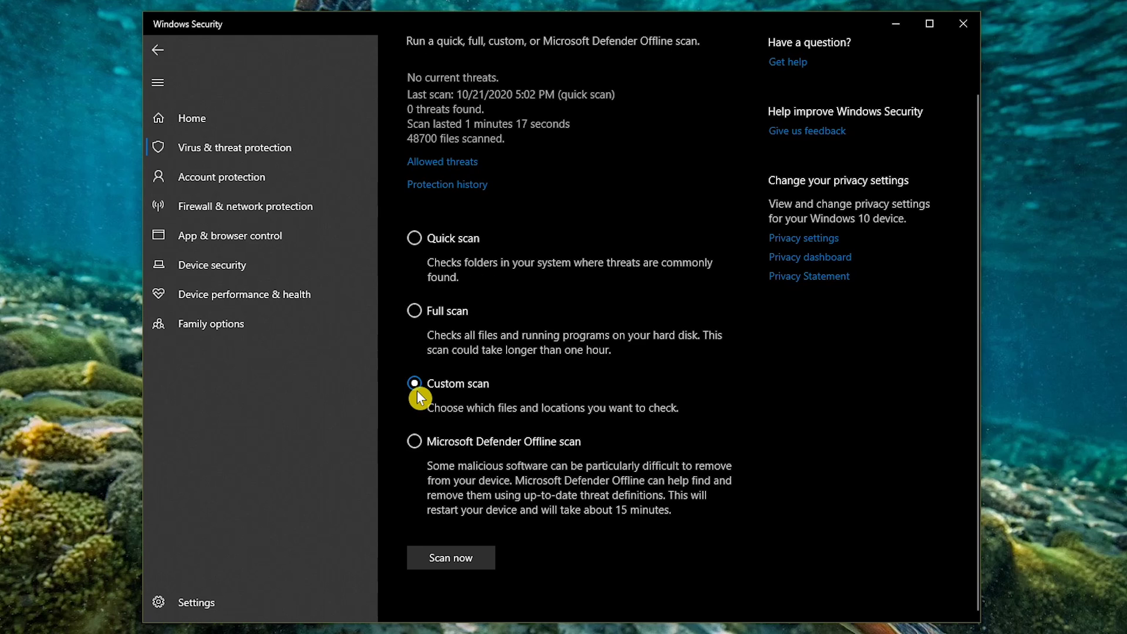
pyautogui.click(452, 560)
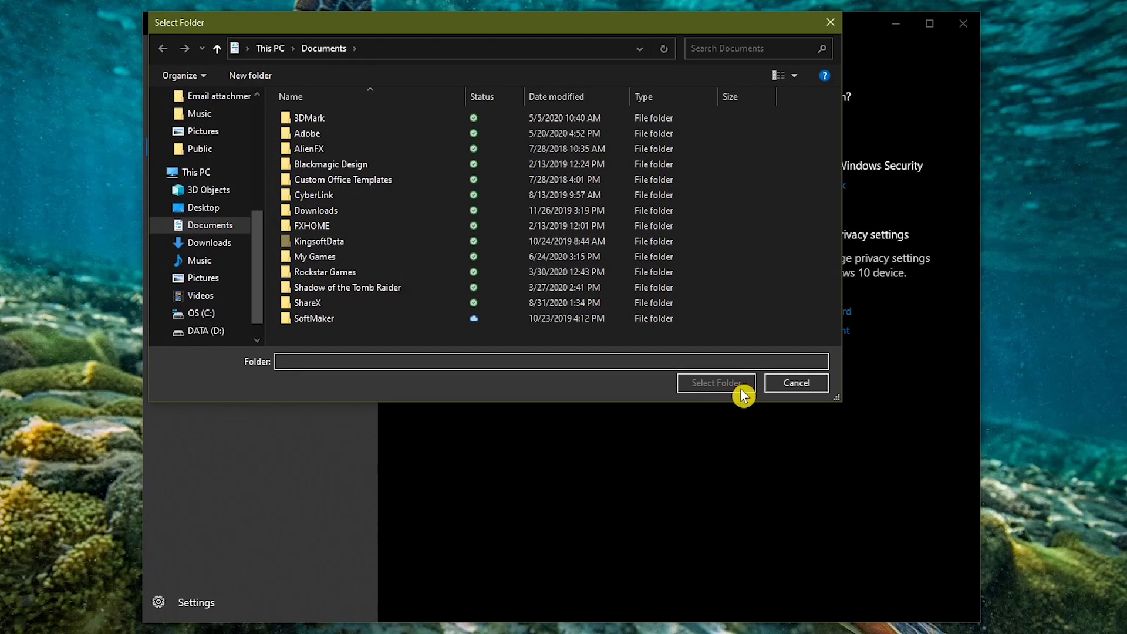
pyautogui.click(797, 392)
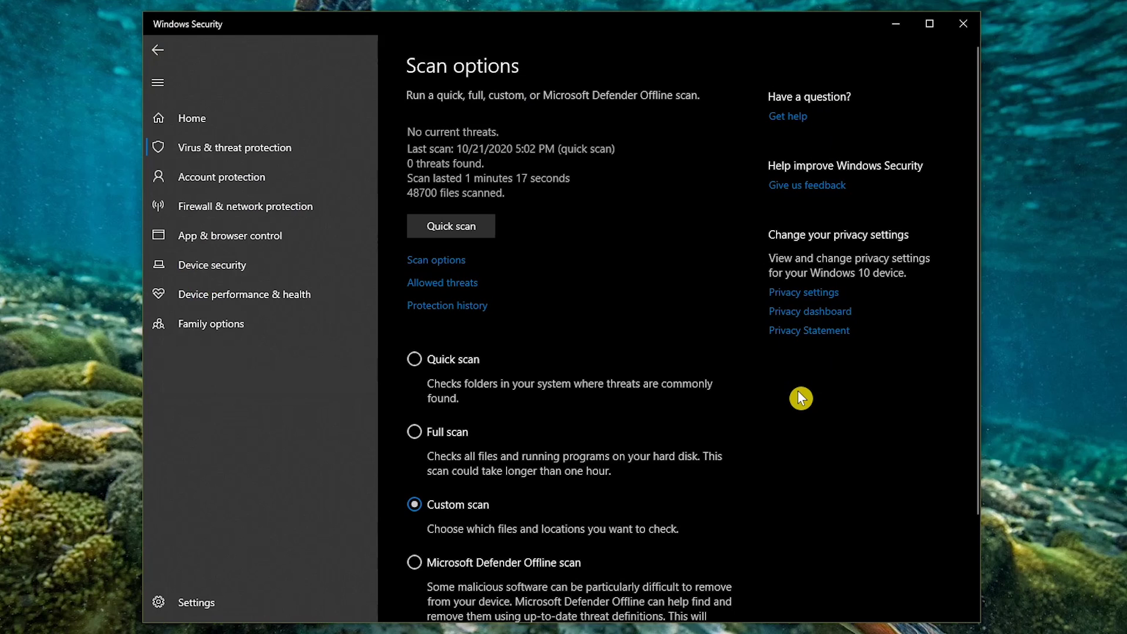
# - Select Microsoft Defender Offline scan as the scan type
pyautogui.scroll(-3, 798, 392)
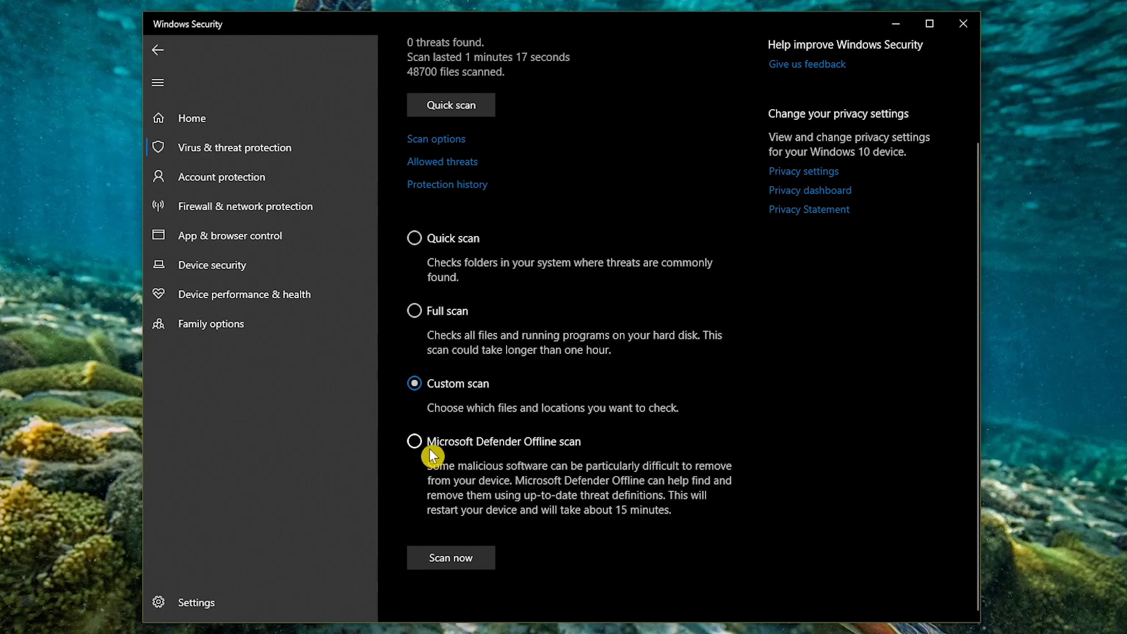
pyautogui.click(422, 447)
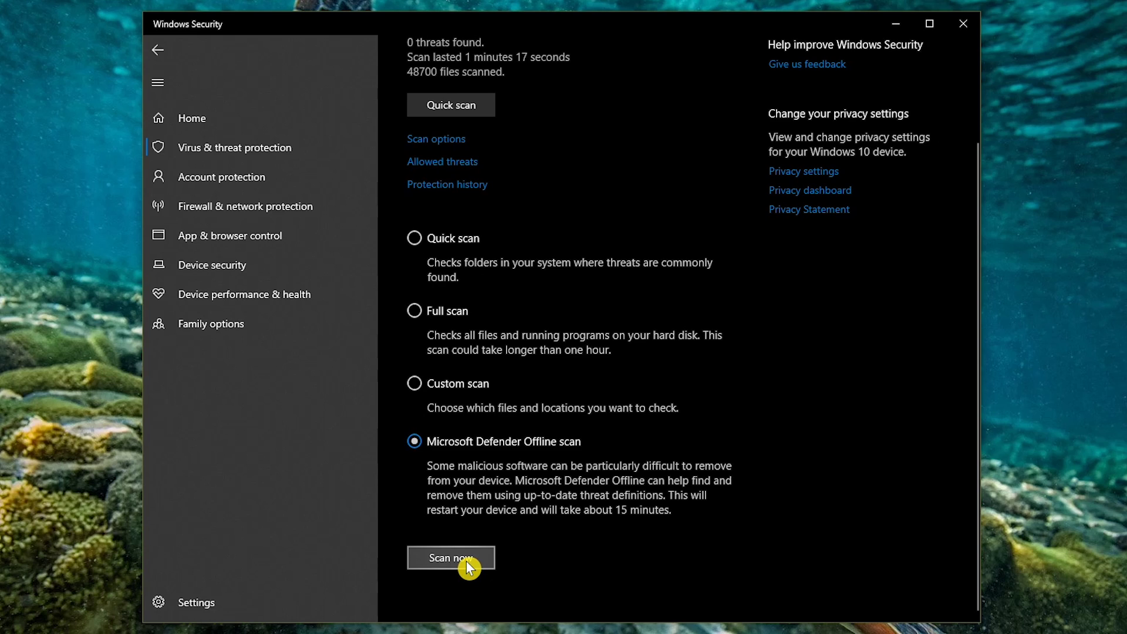
pyautogui.scroll(1, 456, 247)
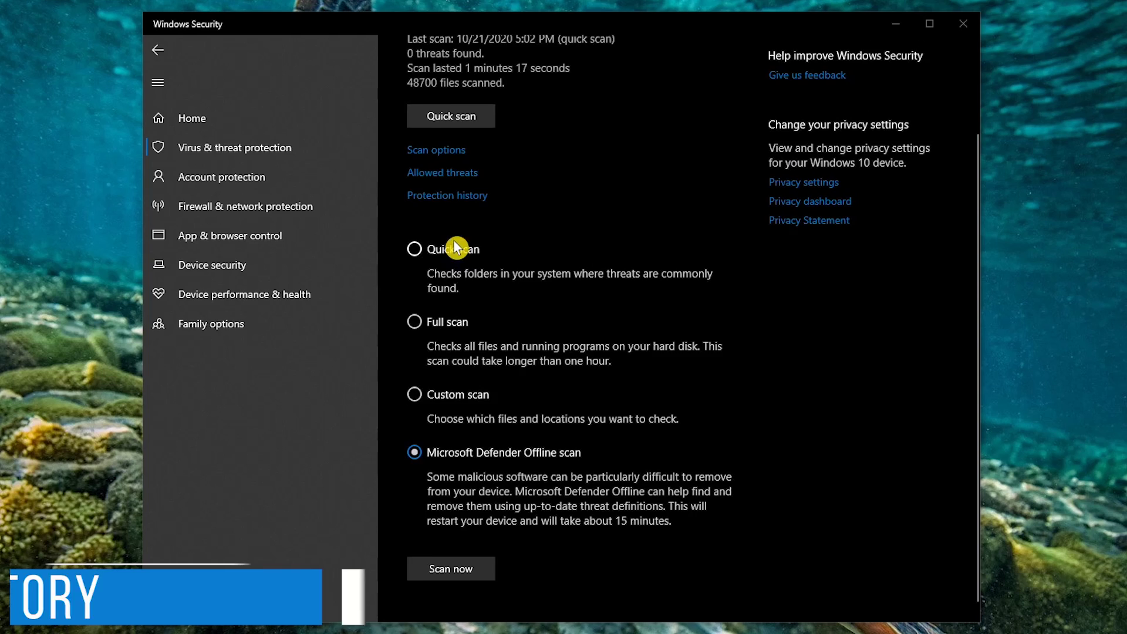
# - Open Protection history and view its Filters dropdown, including the Severity options
pyautogui.scroll(2, 456, 247)
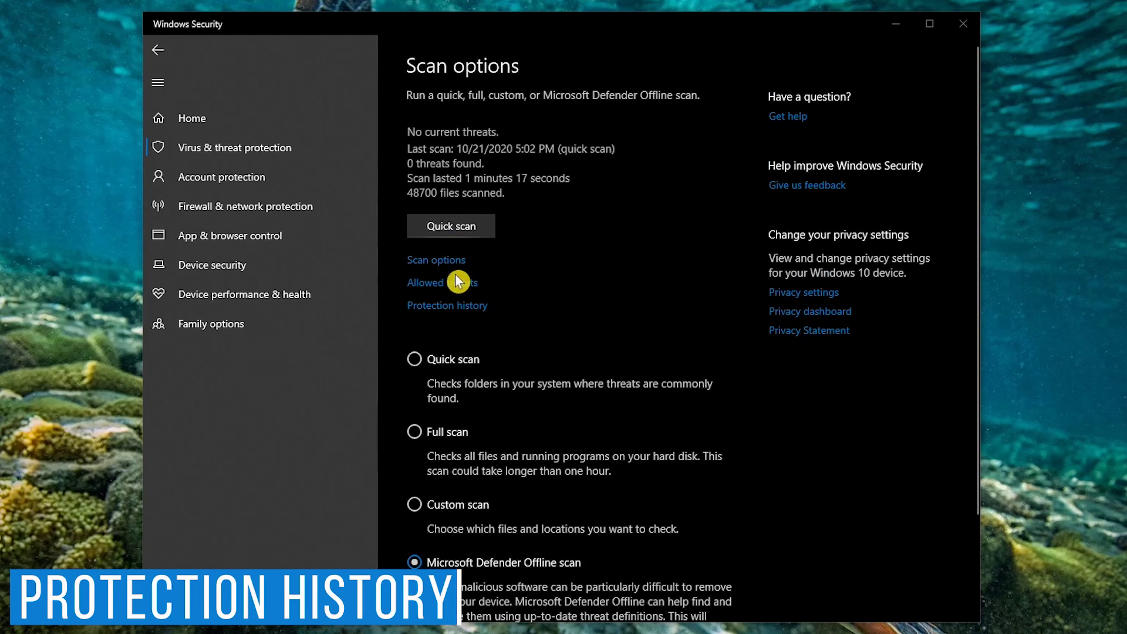
pyautogui.click(456, 312)
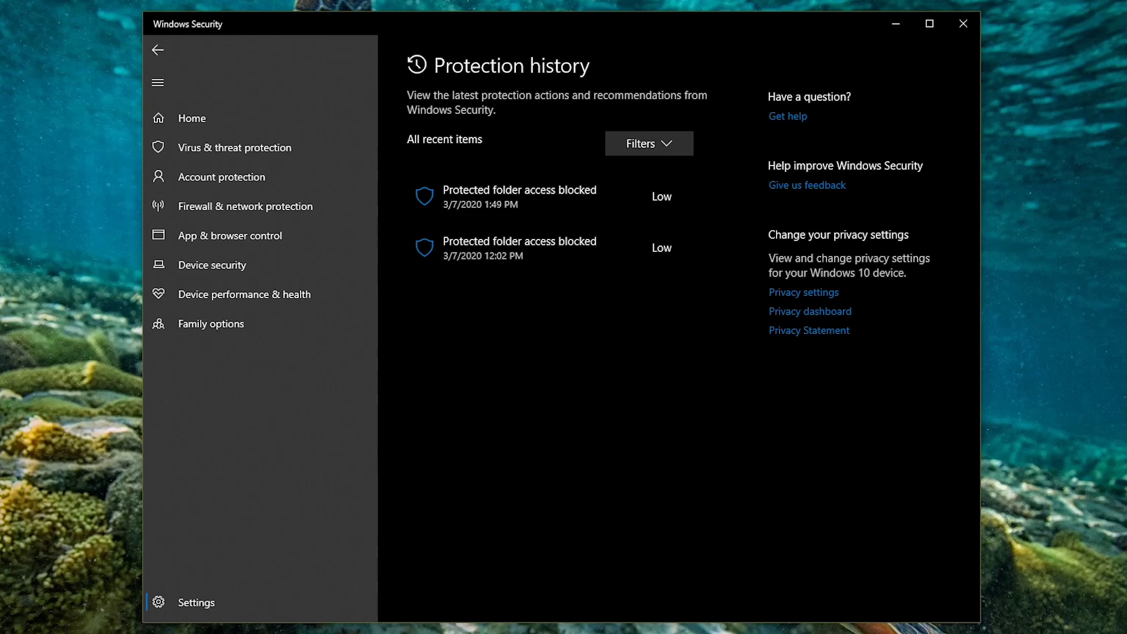
pyautogui.click(671, 154)
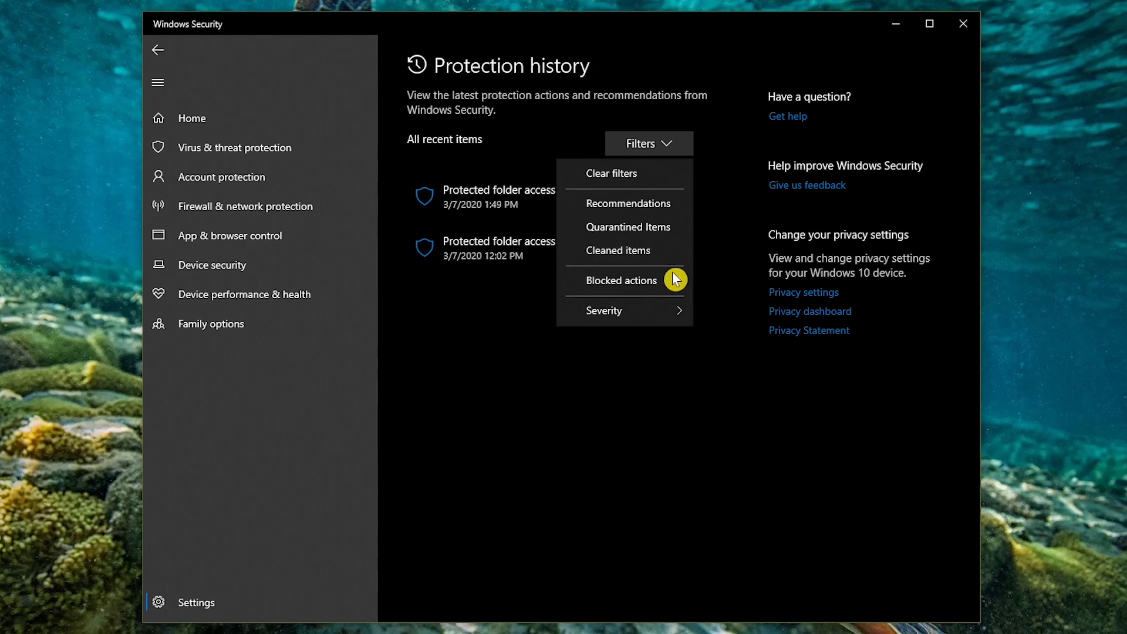
pyautogui.moveTo(664, 316)
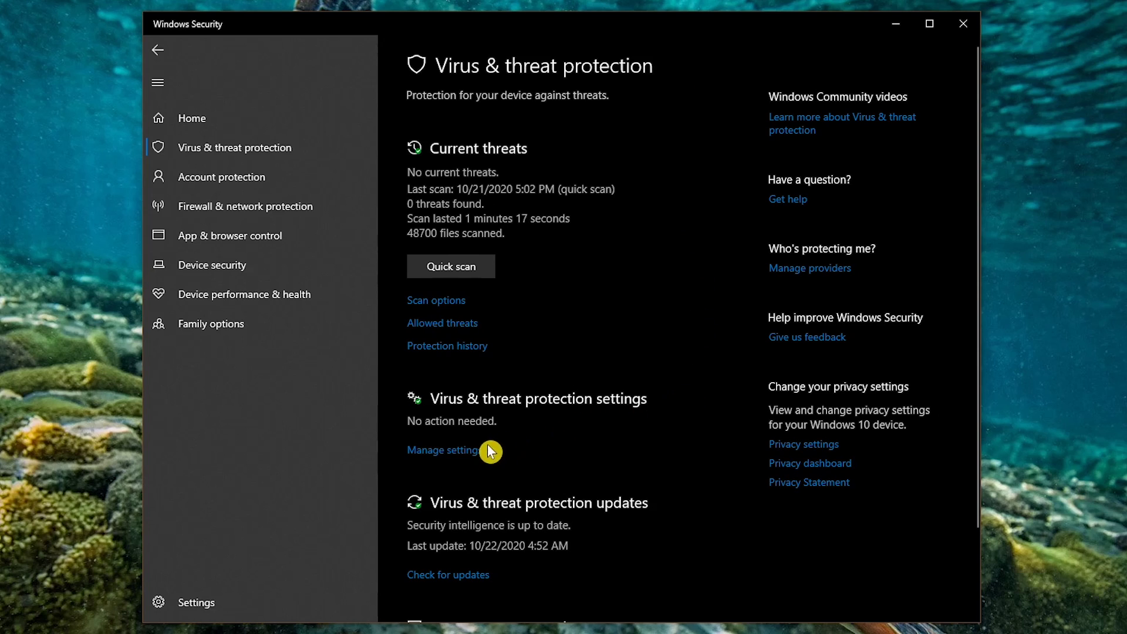
# - In Manage settings, switch Real-time protection off, then back on
pyautogui.click(451, 453)
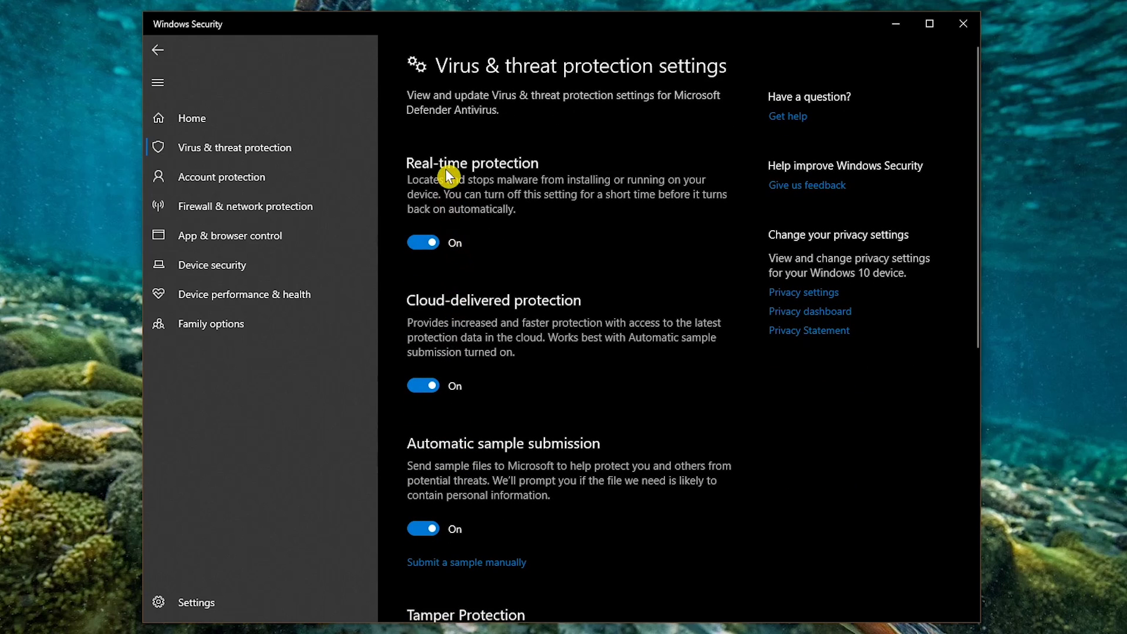
pyautogui.click(432, 246)
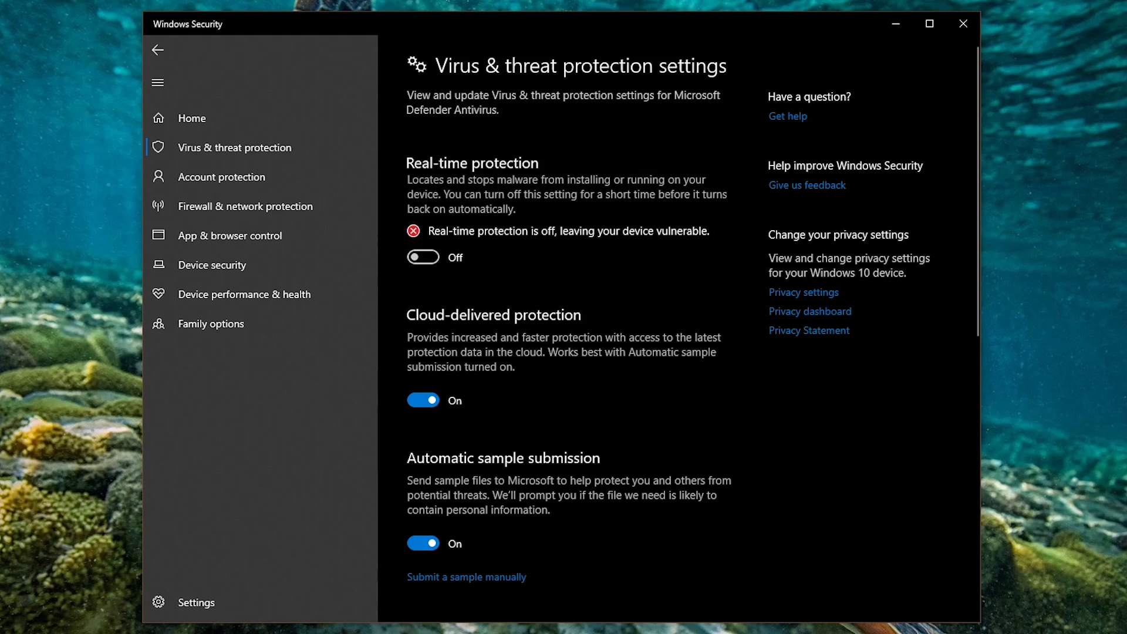
pyautogui.press('space')
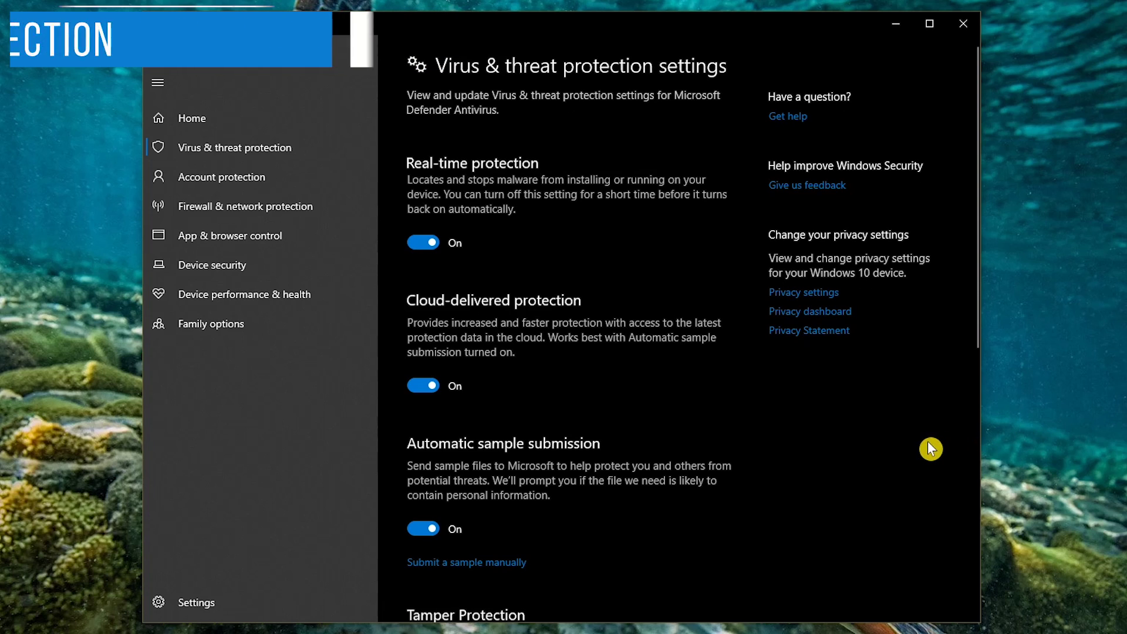
# - Open Manage Controlled folder access to reach the Ransomware protection page
pyautogui.scroll(-4, 930, 449)
pyautogui.scroll(-4, 930, 449)
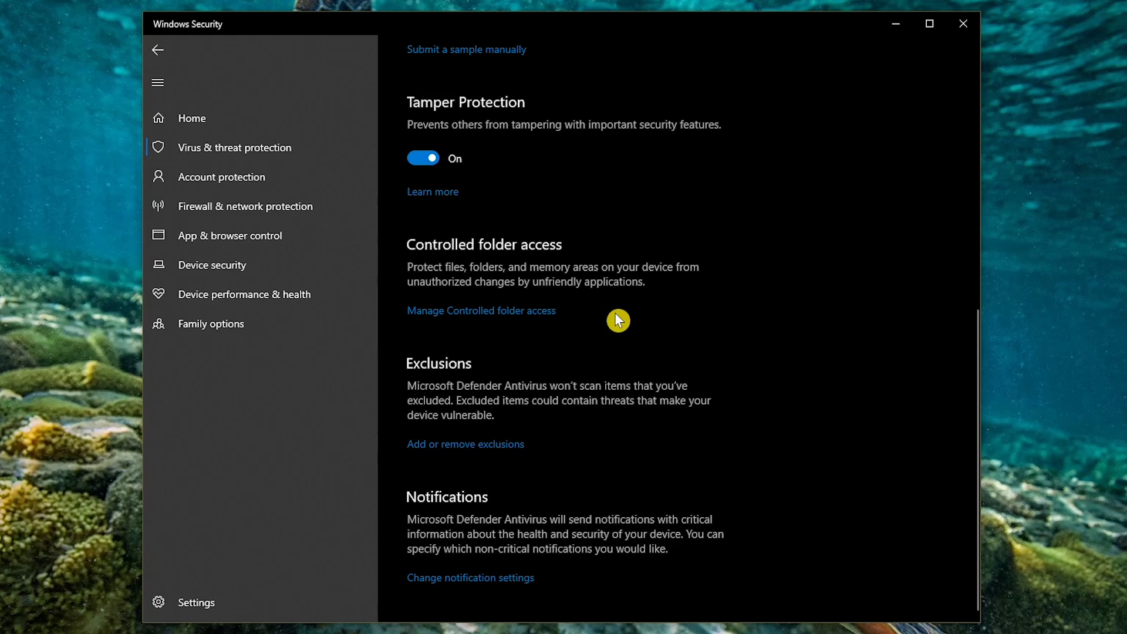
pyautogui.click(523, 318)
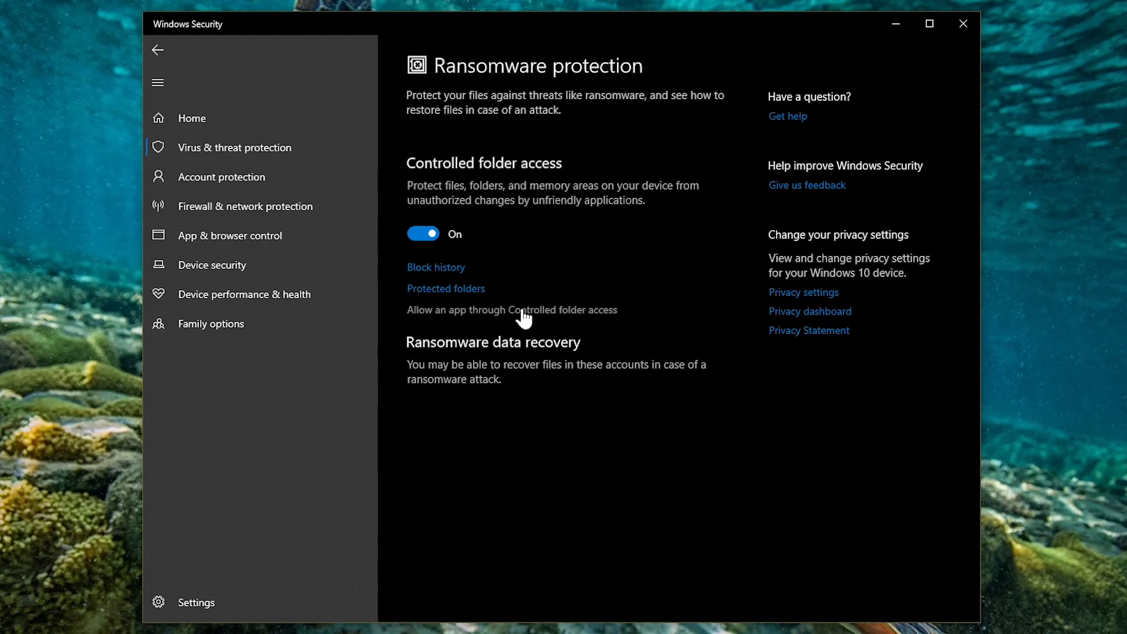
pyautogui.click(474, 311)
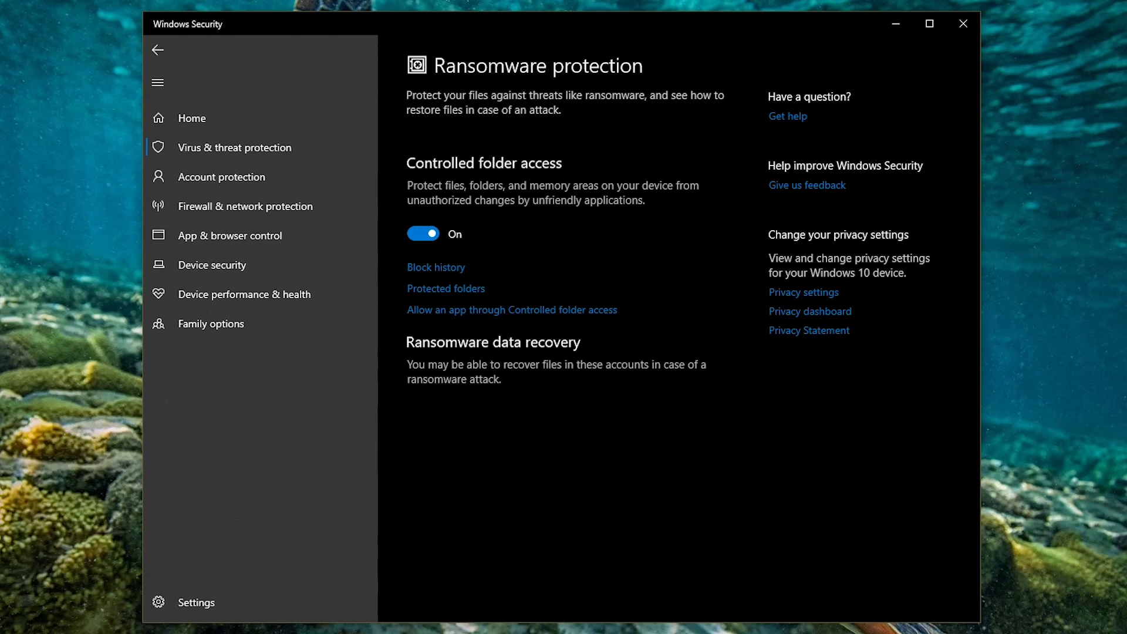
# - Open Add or remove exclusions and list the File, Folder, File type and Process choices
pyautogui.click(162, 54)
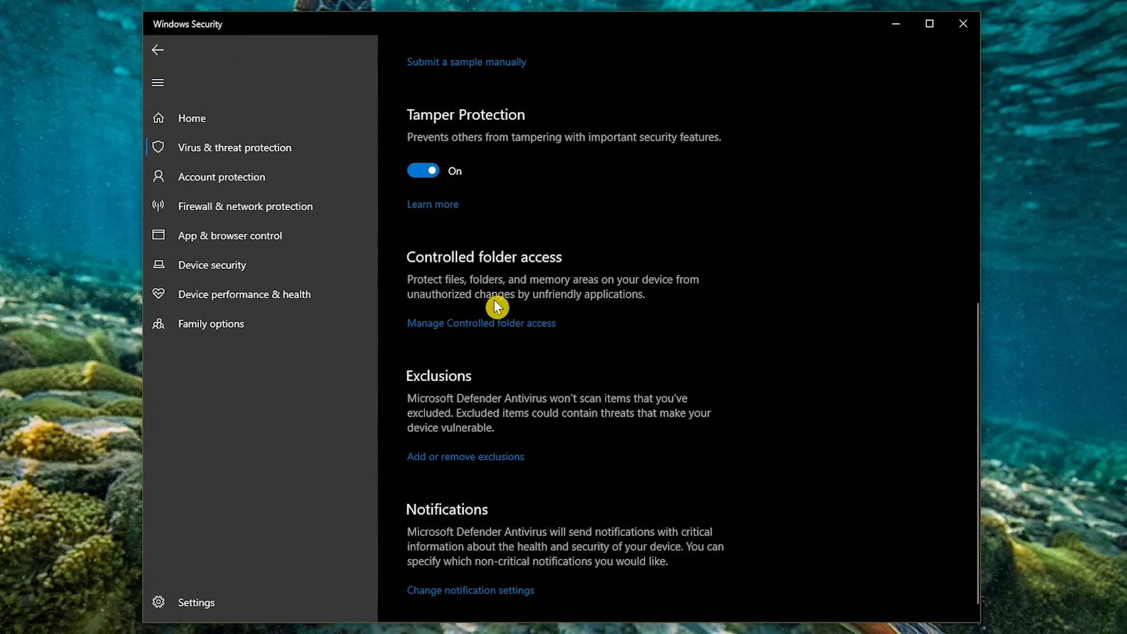
pyautogui.click(481, 463)
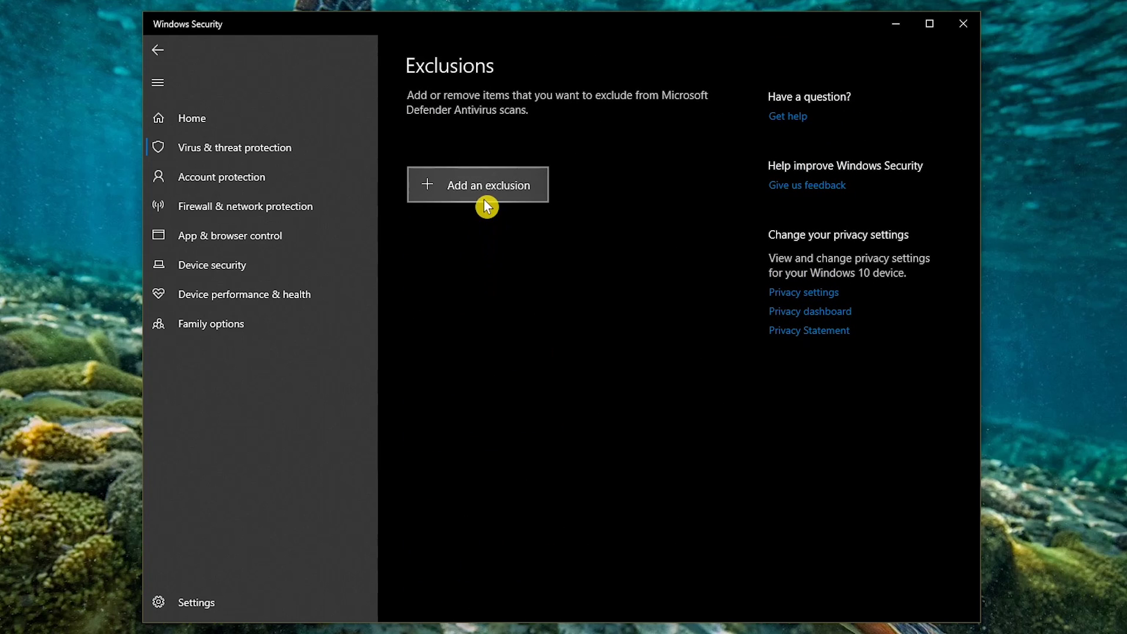
pyautogui.click(486, 204)
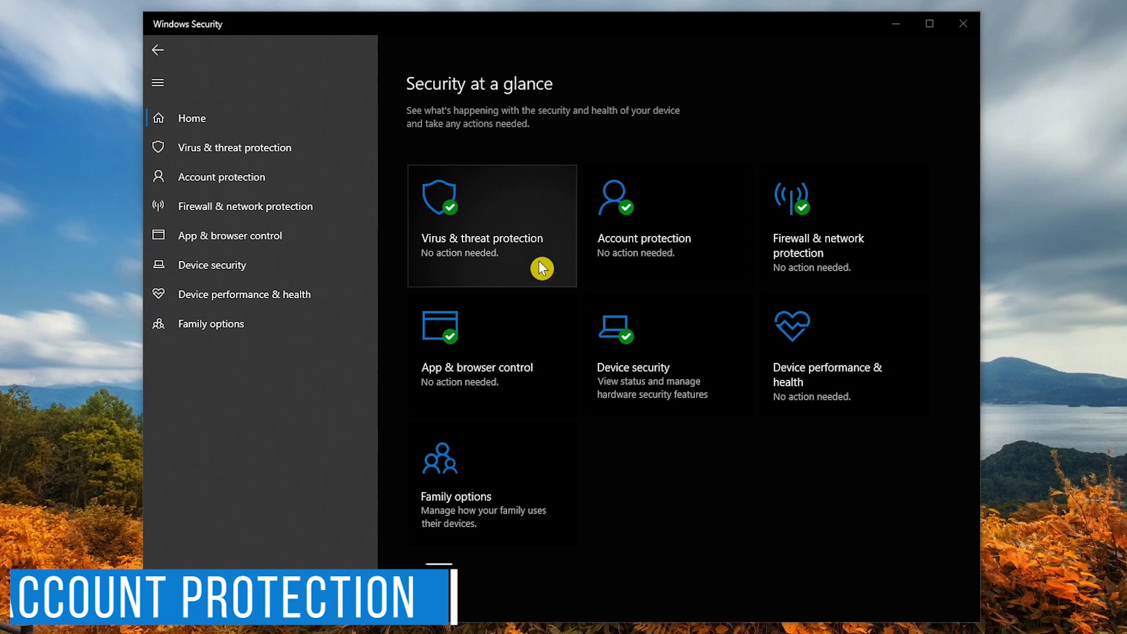
# - Open Account protection, then Windows Hello's Manage sign-in options in Settings
pyautogui.click(657, 281)
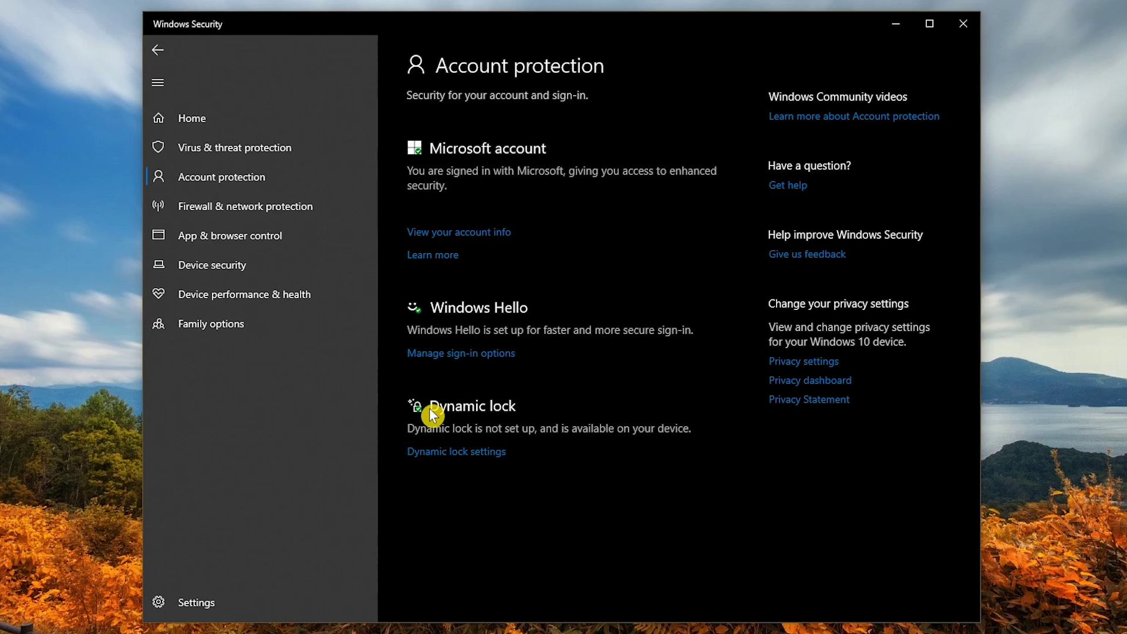
pyautogui.click(458, 354)
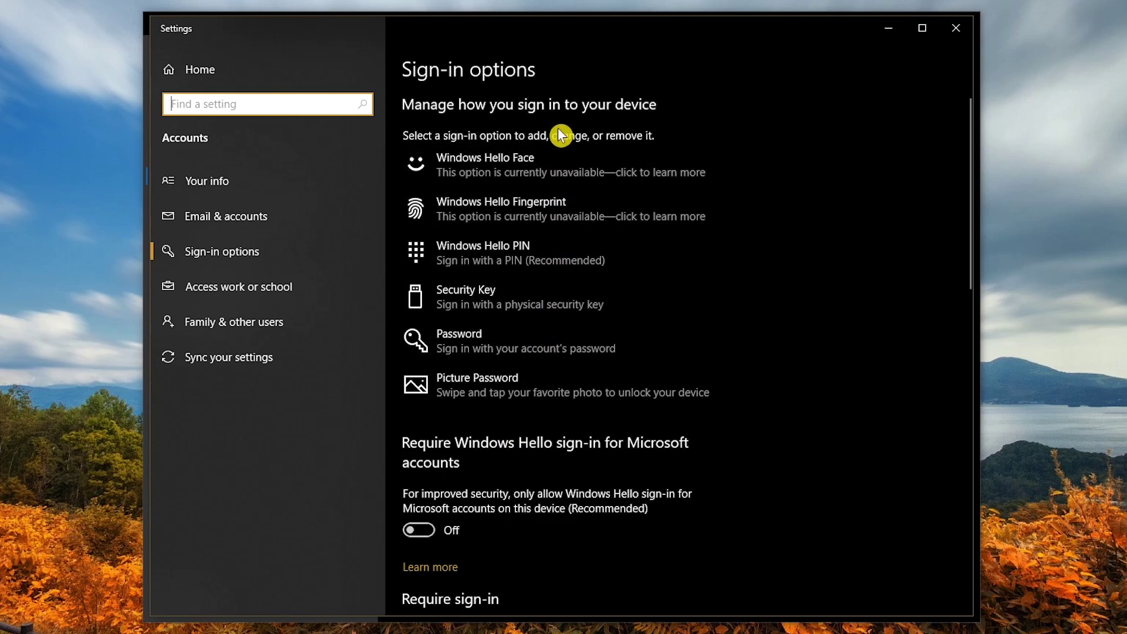
# - Scroll through Settings > Accounts > Sign-in options
pyautogui.scroll(-6, 581, 184)
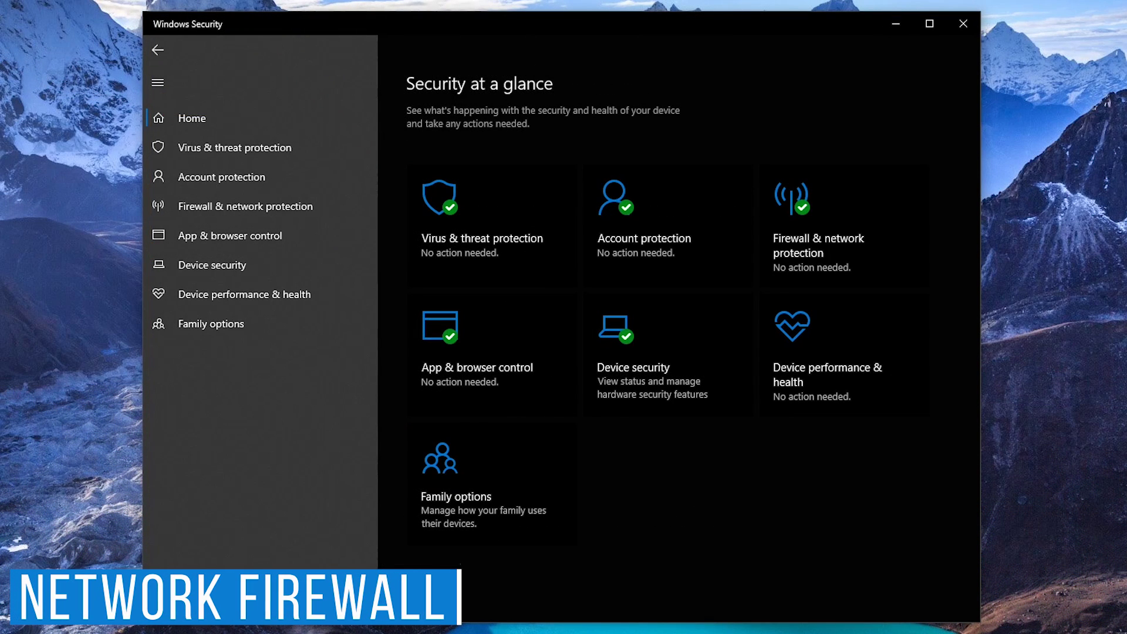
pyautogui.click(850, 264)
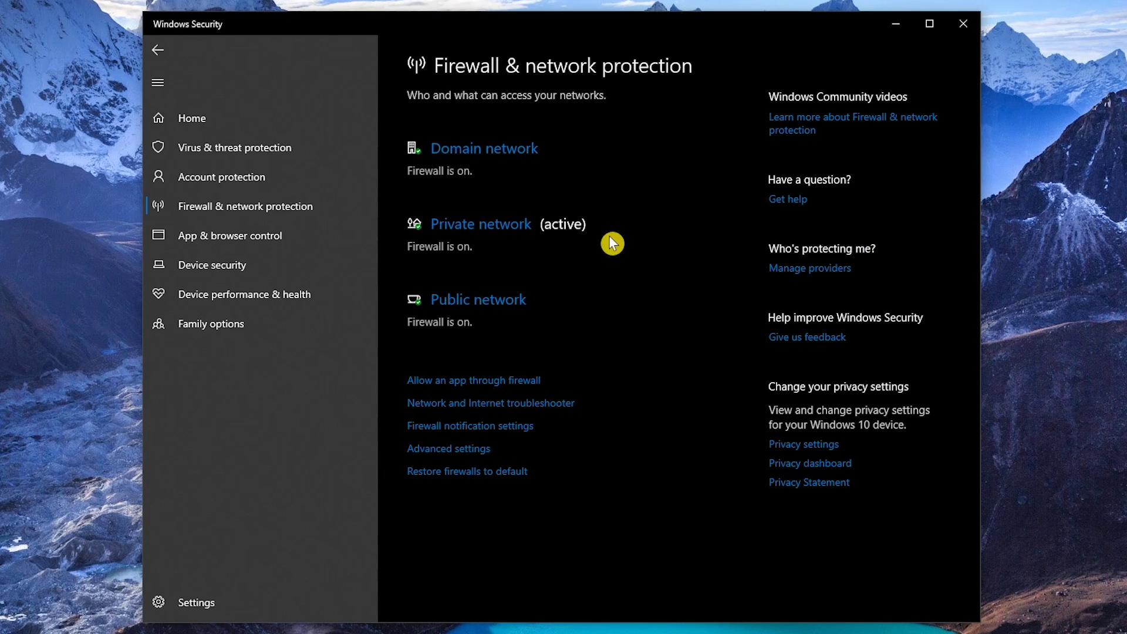
pyautogui.click(478, 228)
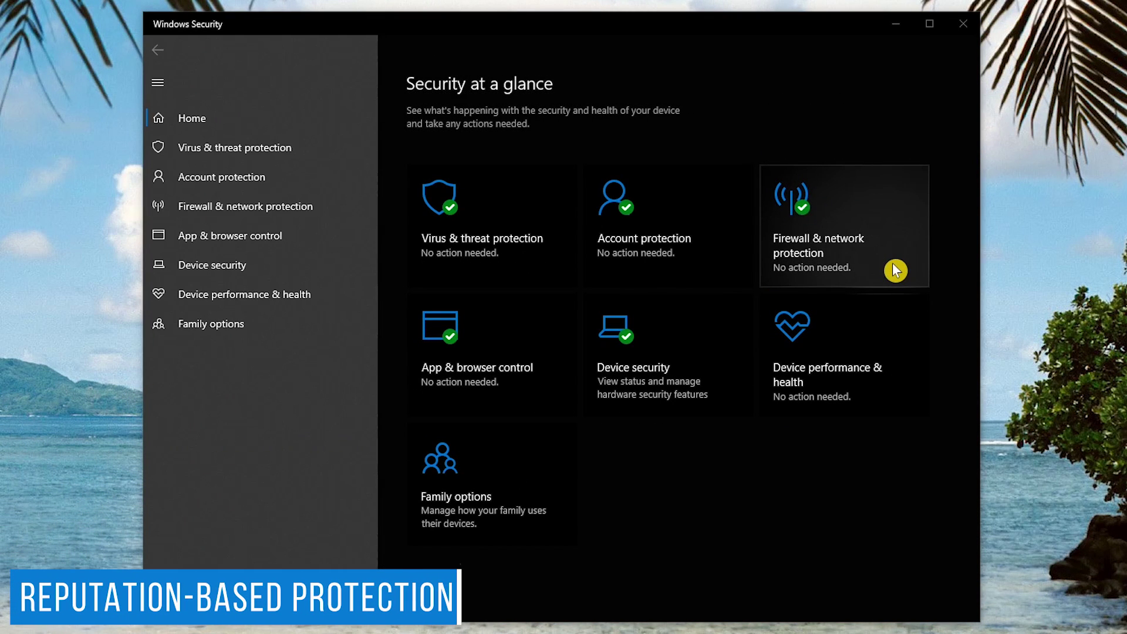
pyautogui.click(541, 392)
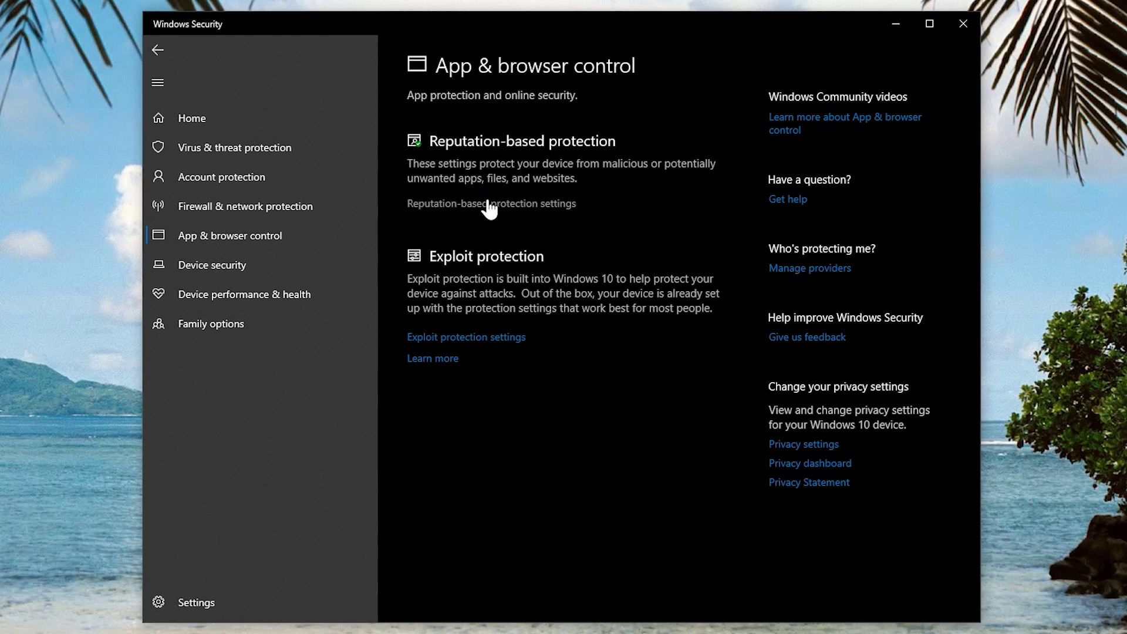
pyautogui.click(488, 203)
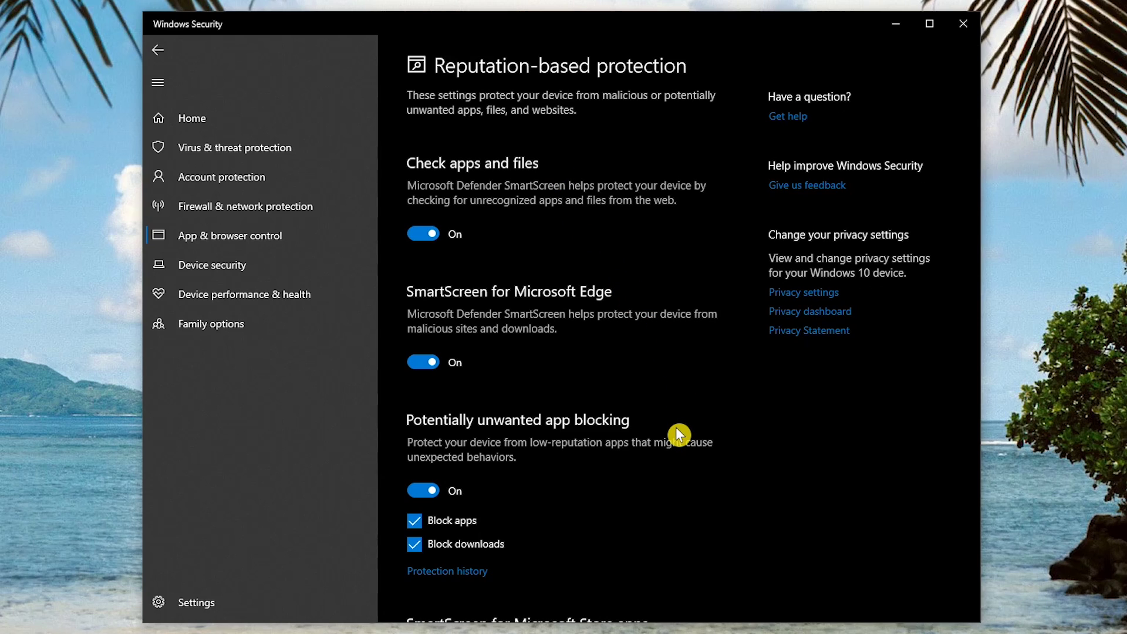
pyautogui.scroll(-2, 677, 434)
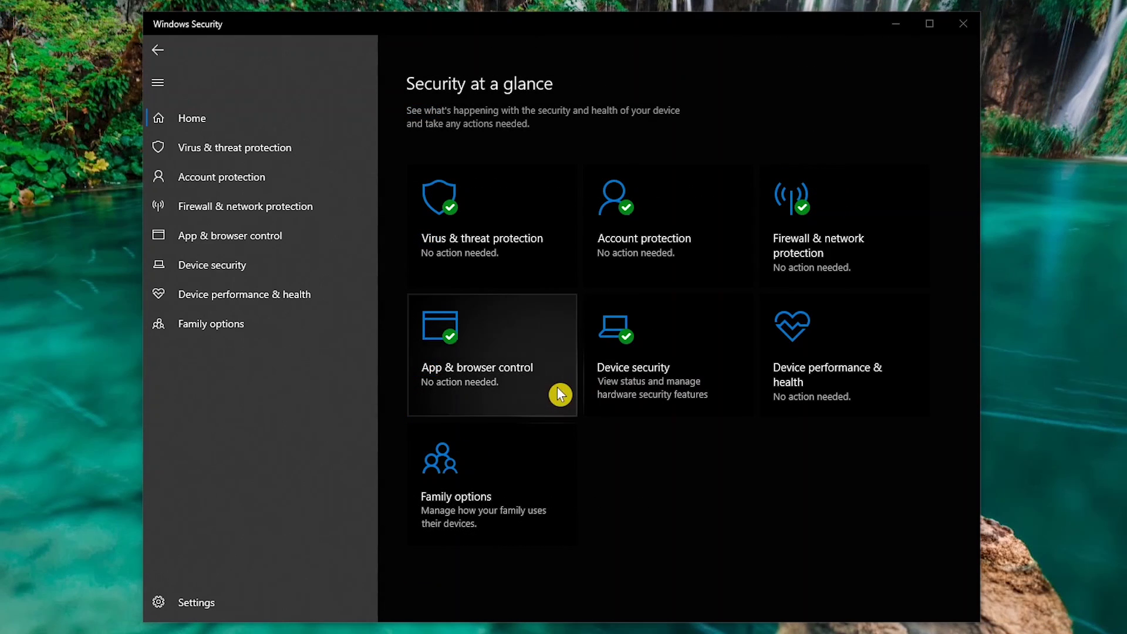
pyautogui.click(697, 395)
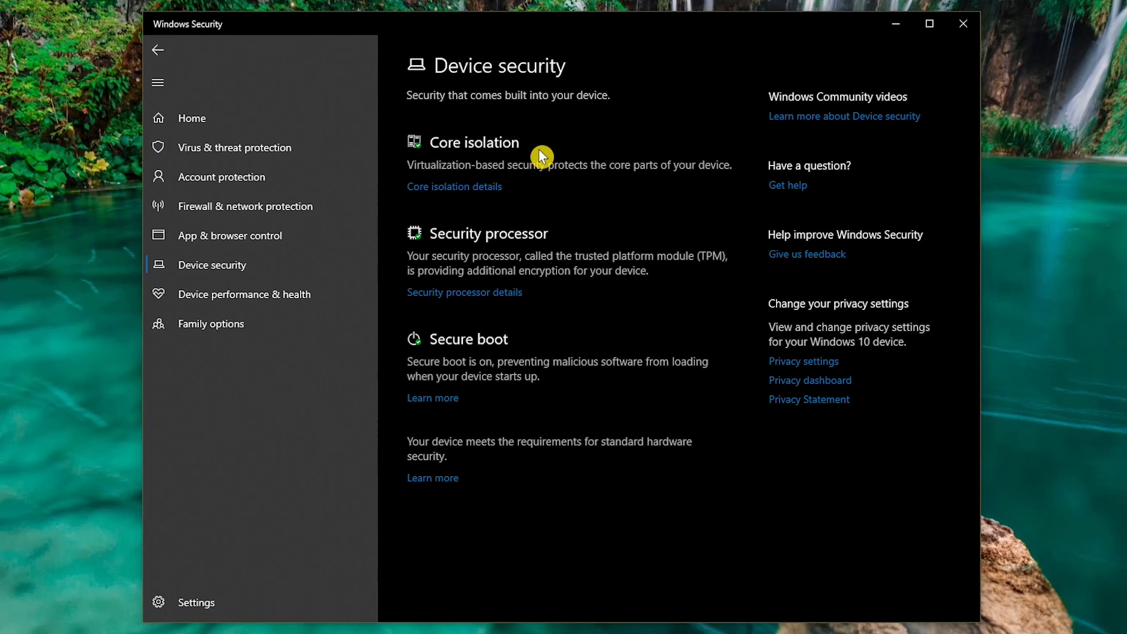
pyautogui.click(460, 188)
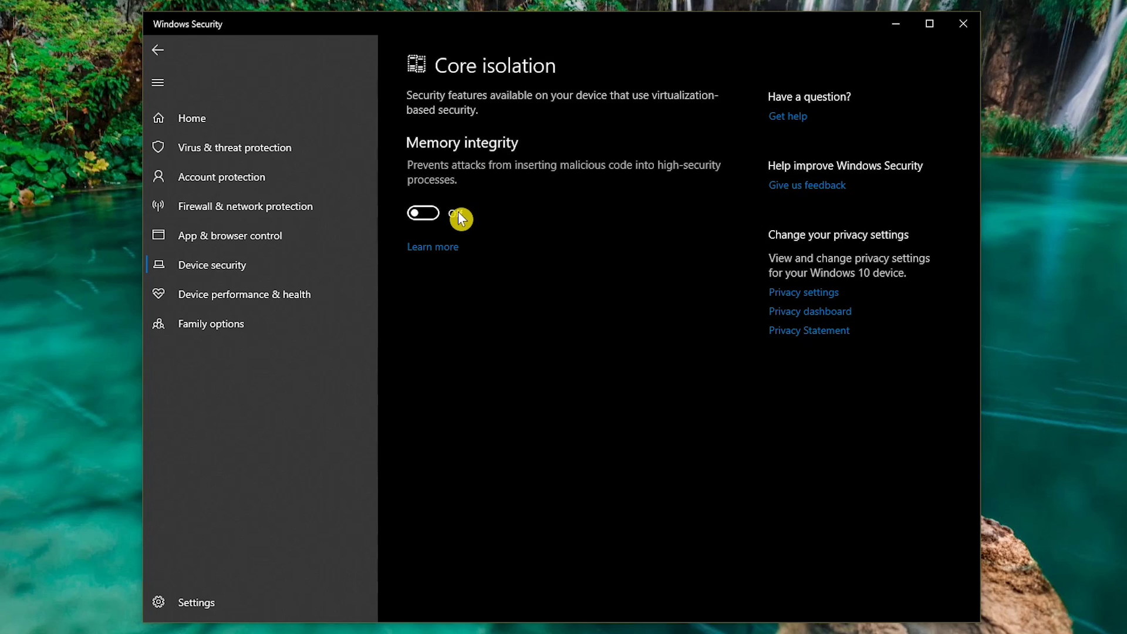
pyautogui.click(434, 217)
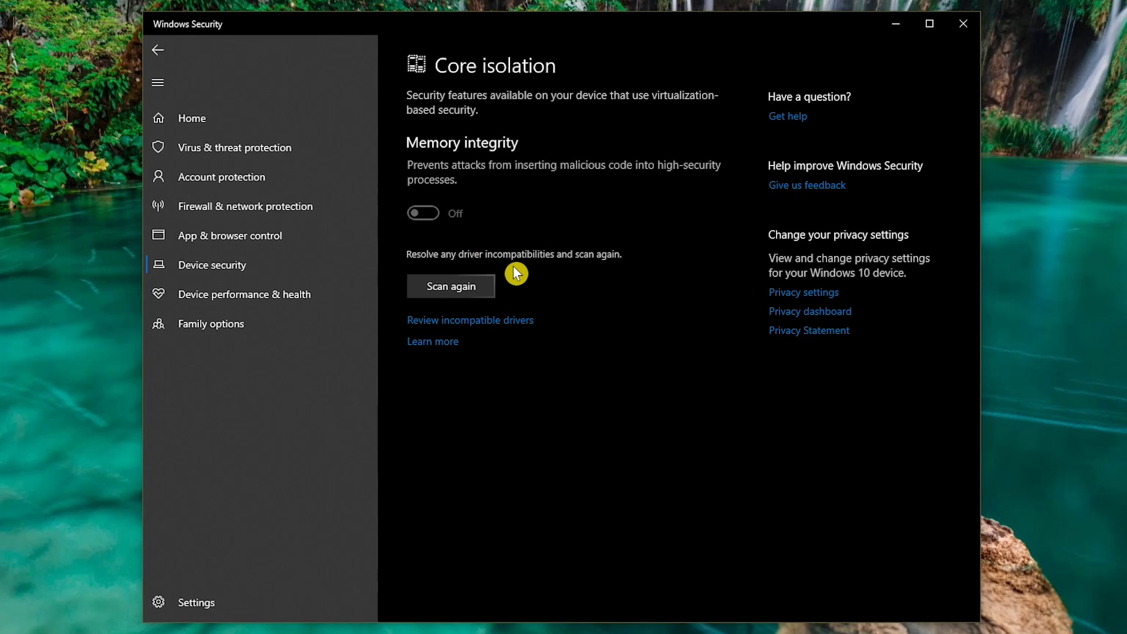
pyautogui.click(515, 318)
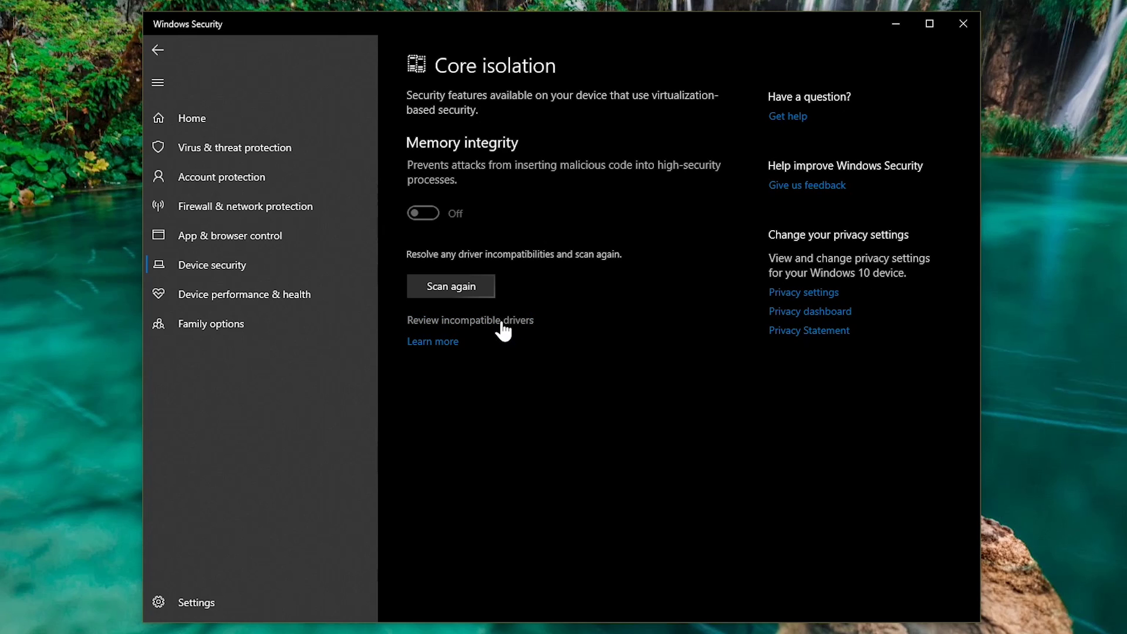
pyautogui.click(502, 321)
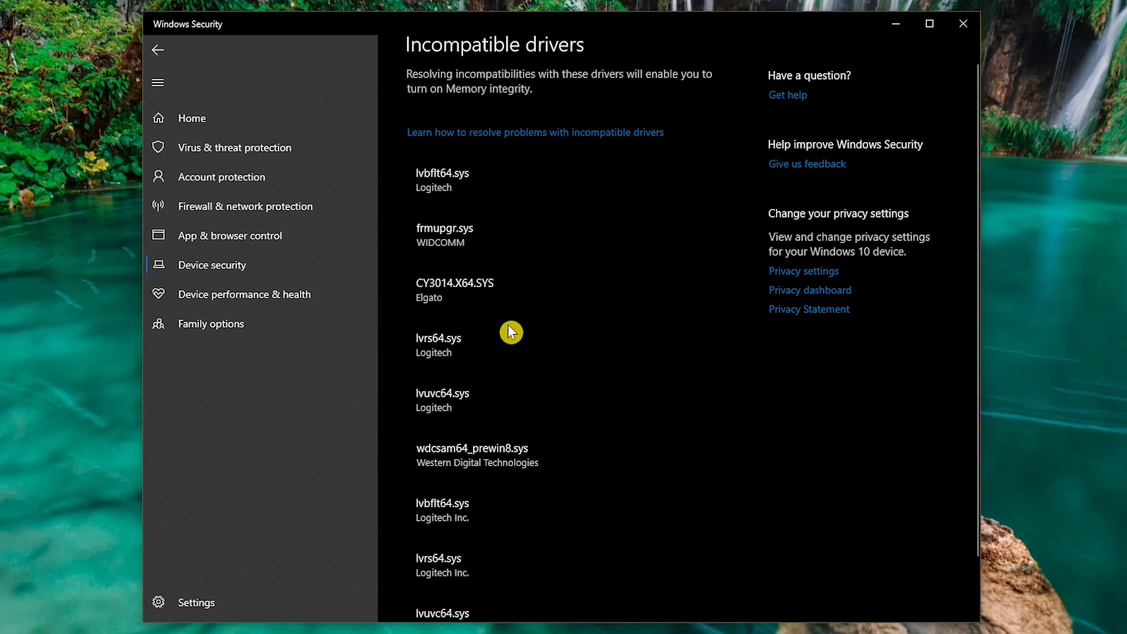
pyautogui.scroll(-2, 508, 325)
pyautogui.scroll(-1, 509, 326)
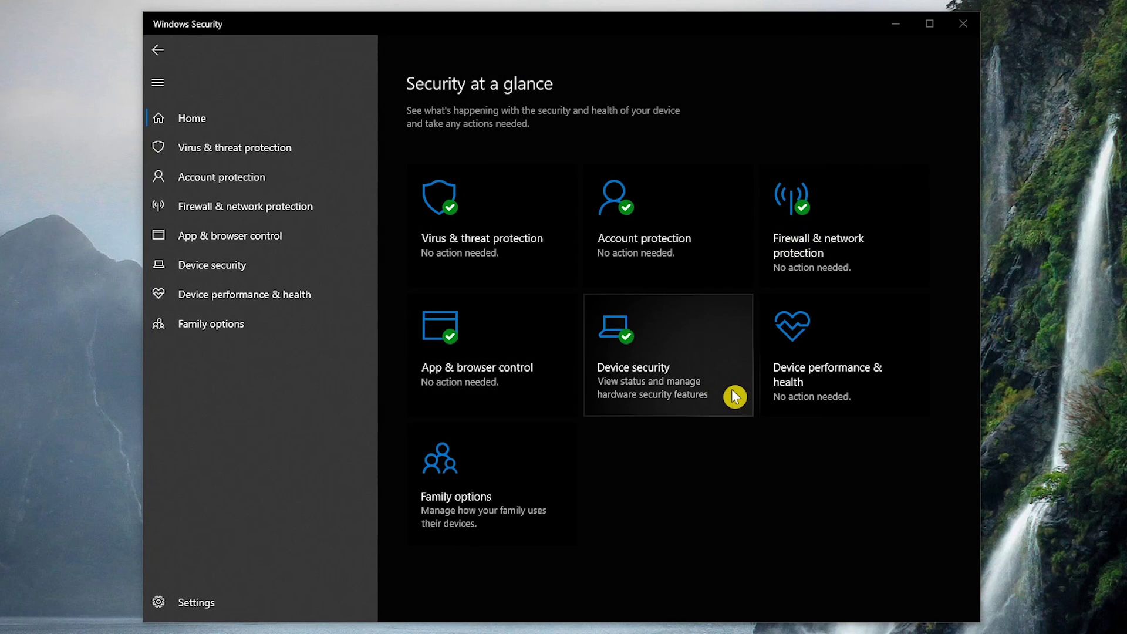
pyautogui.click(876, 400)
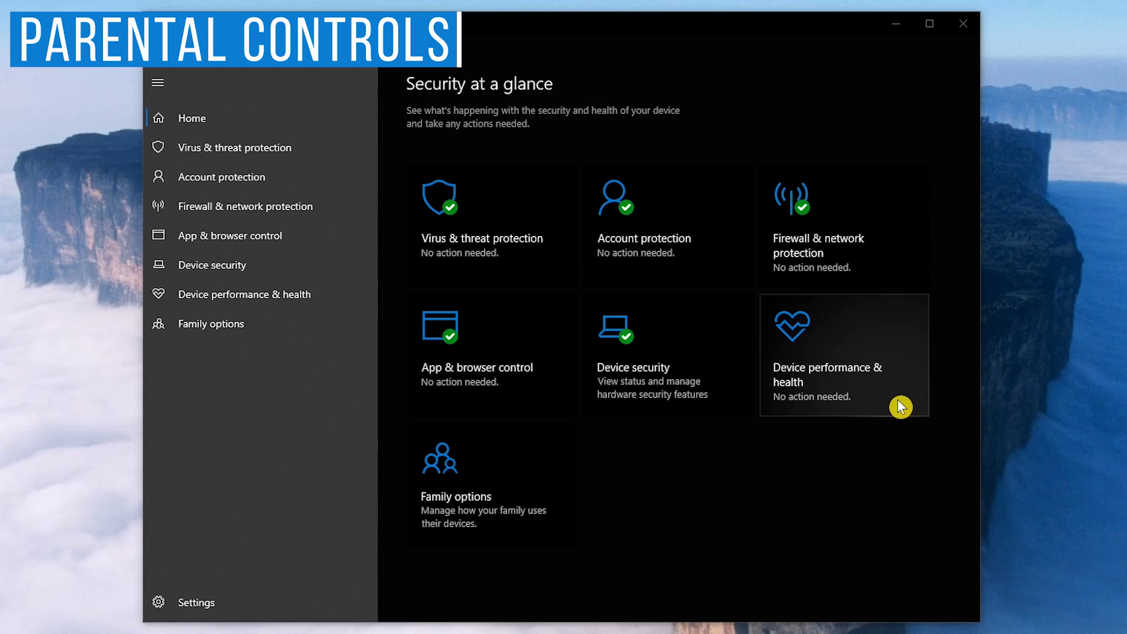
pyautogui.click(521, 537)
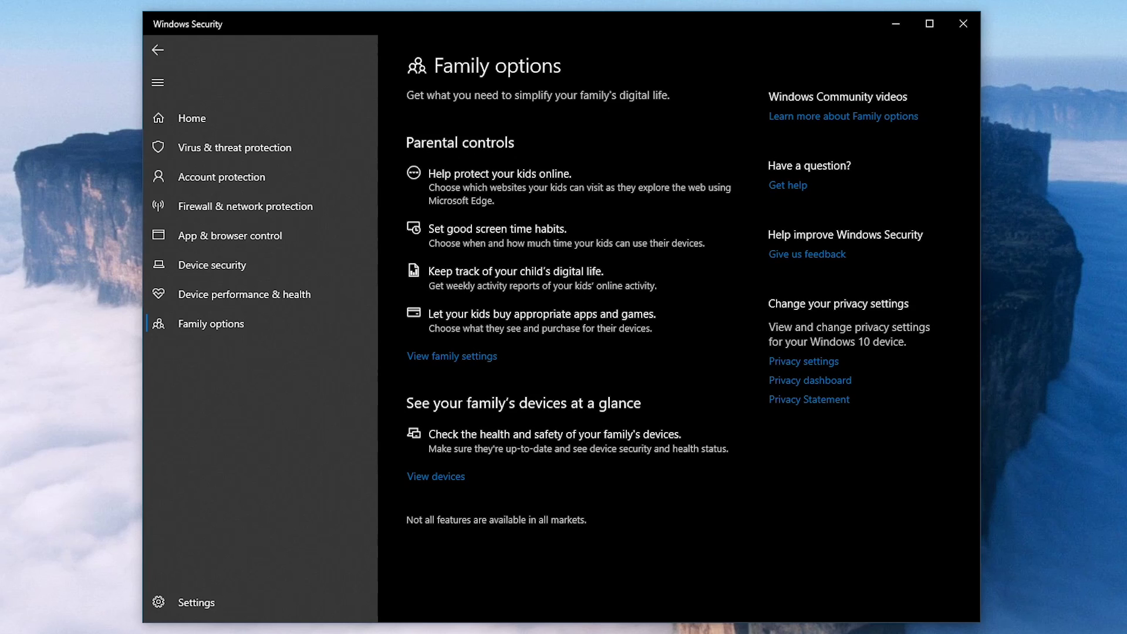
pyautogui.click(495, 363)
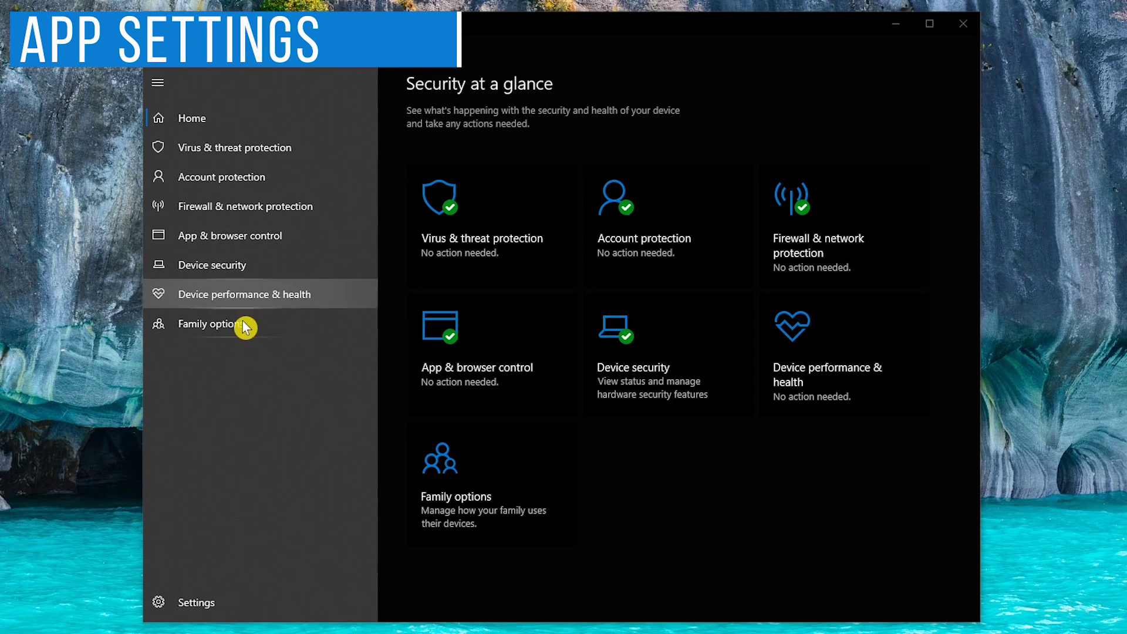
# - In Manage providers, expand the antivirus and firewall provider cards, then browse Microsoft Store security apps
pyautogui.click(200, 608)
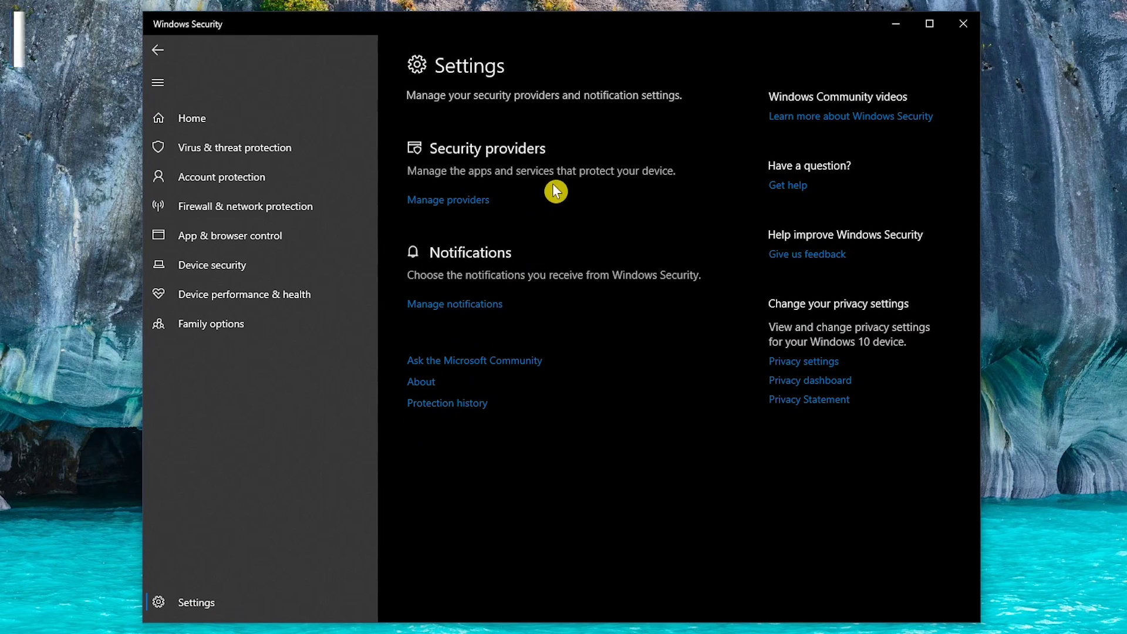
pyautogui.click(458, 200)
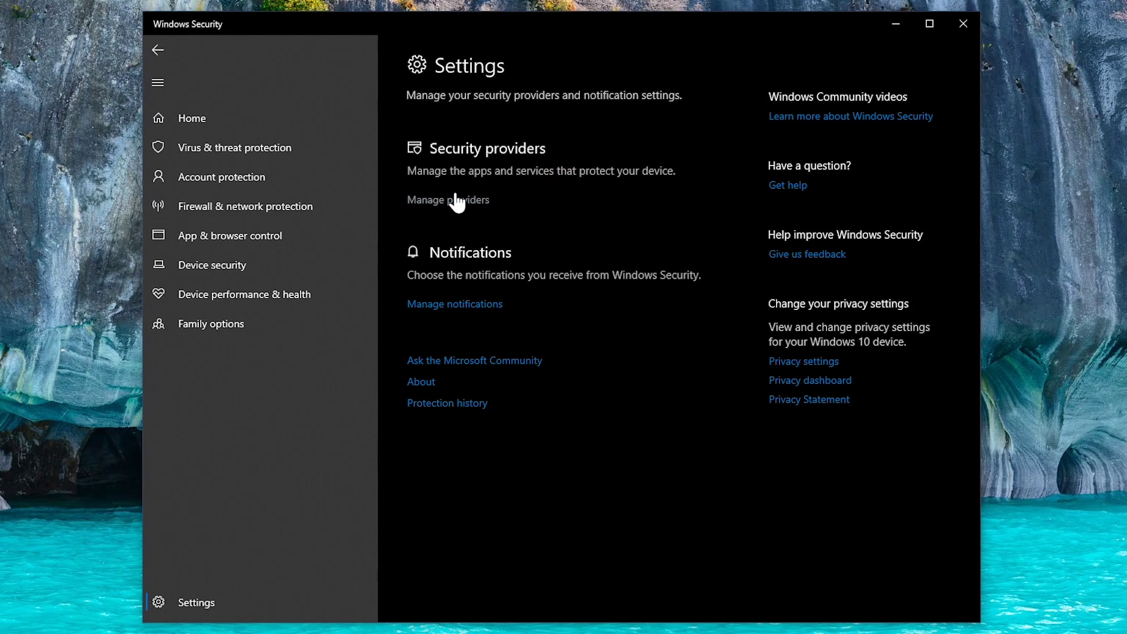
pyautogui.click(460, 202)
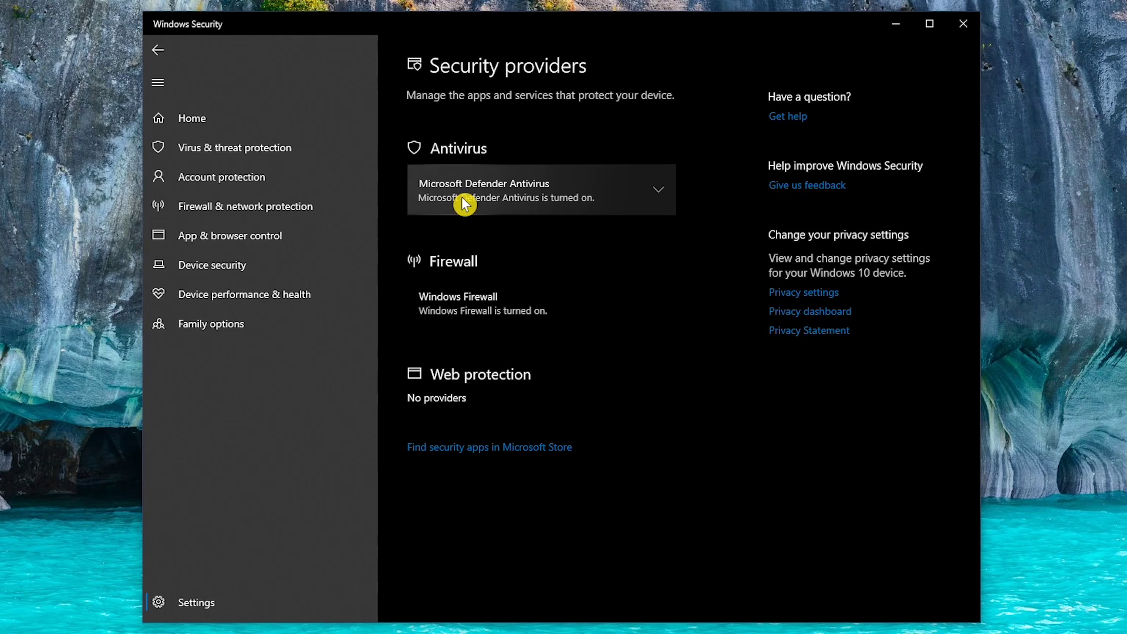
pyautogui.click(658, 202)
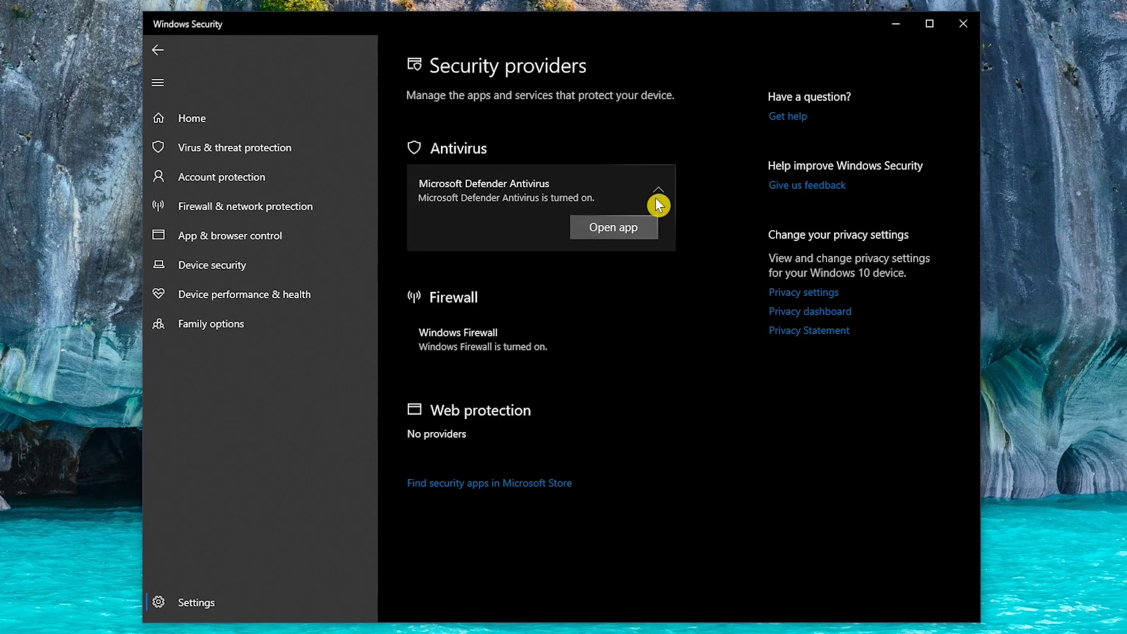
pyautogui.click(658, 202)
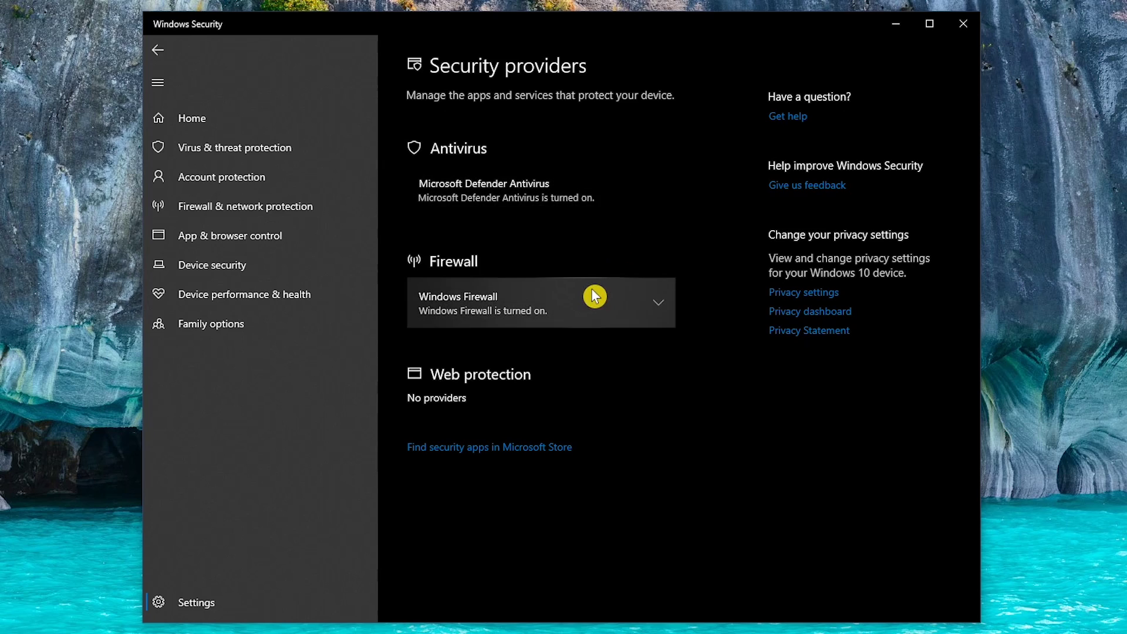
pyautogui.click(594, 300)
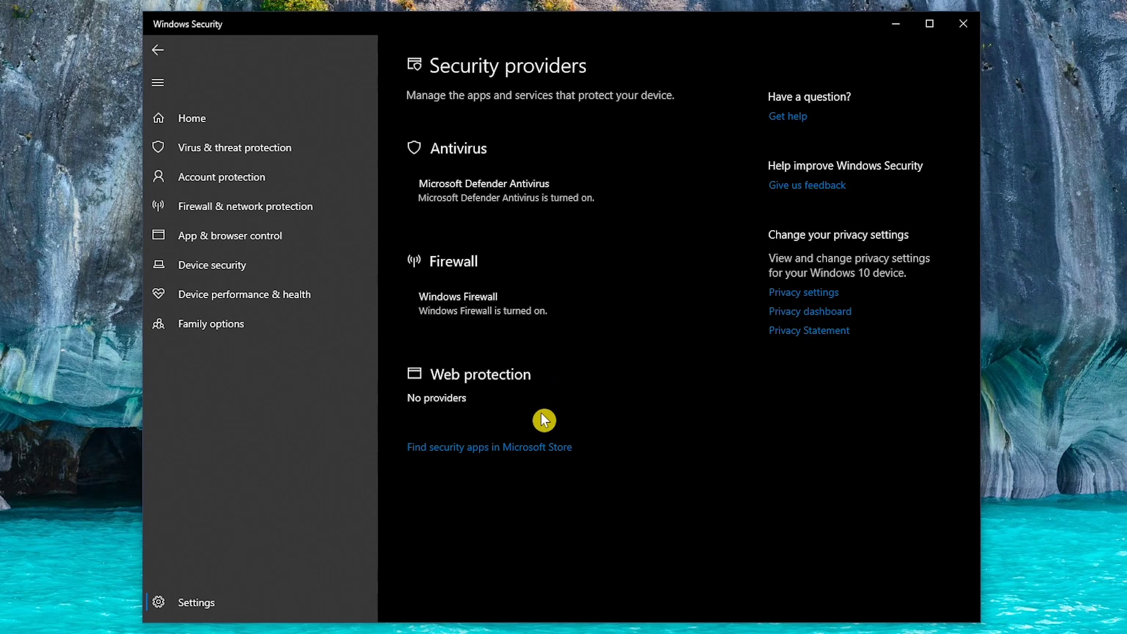
pyautogui.click(540, 445)
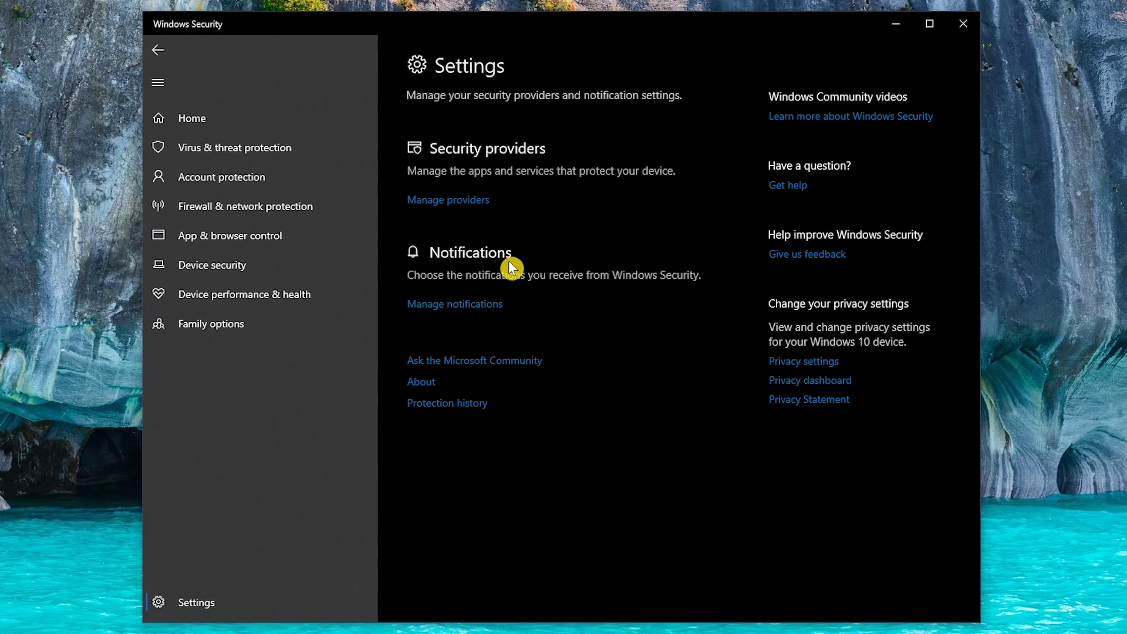
# - Open Manage notifications and review the virus, account and firewall notification toggles, all On
pyautogui.click(466, 316)
pyautogui.scroll(-2, 473, 317)
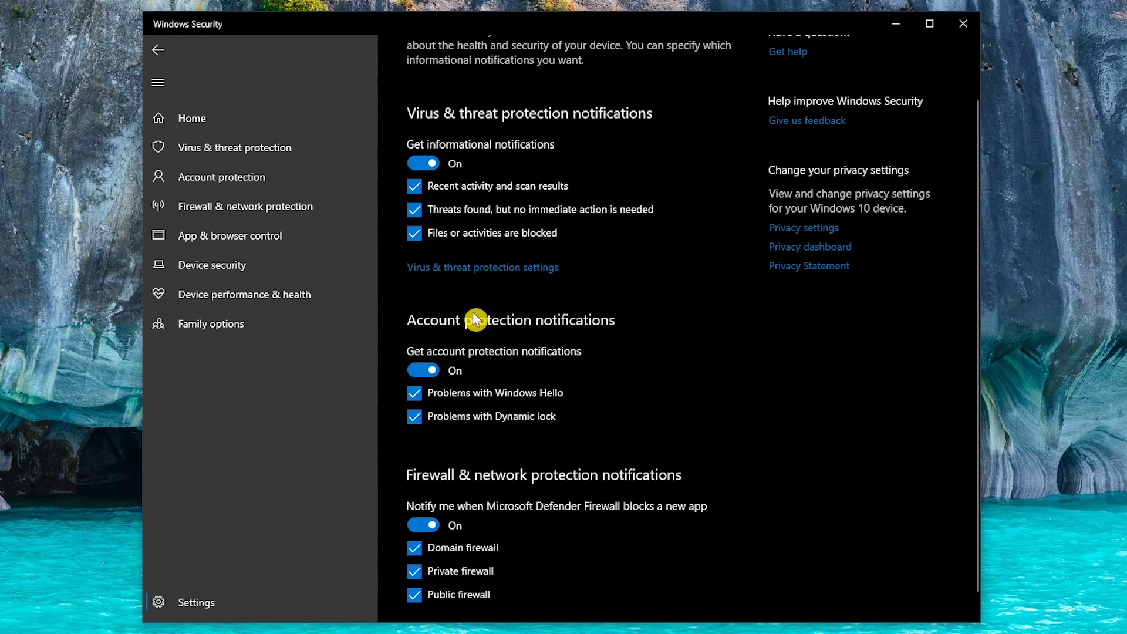
pyautogui.scroll(-1, 475, 320)
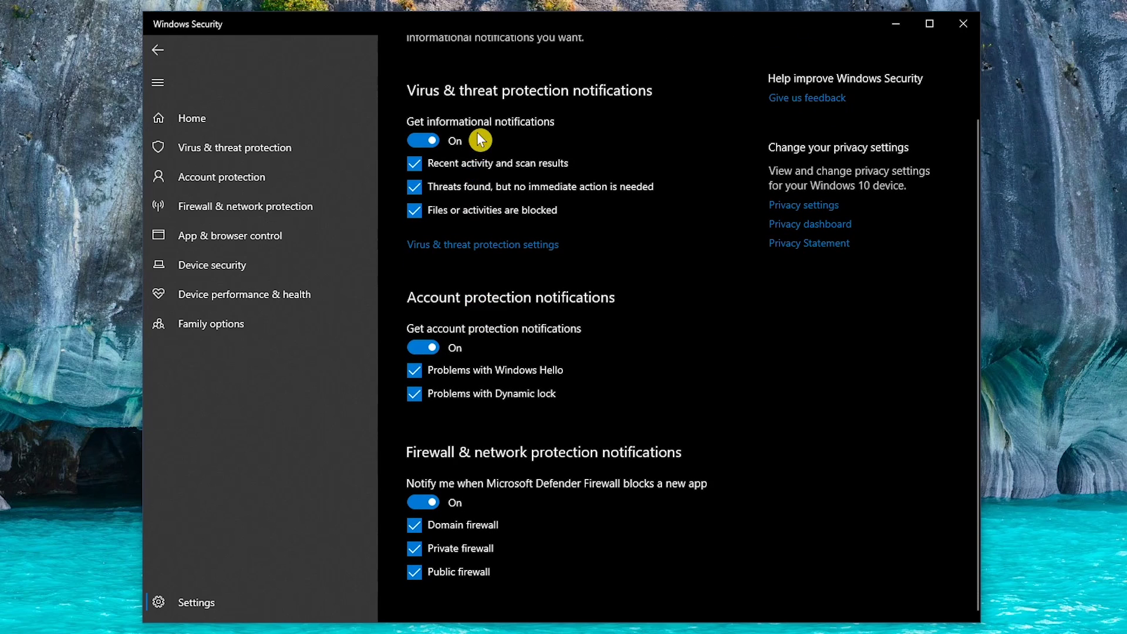